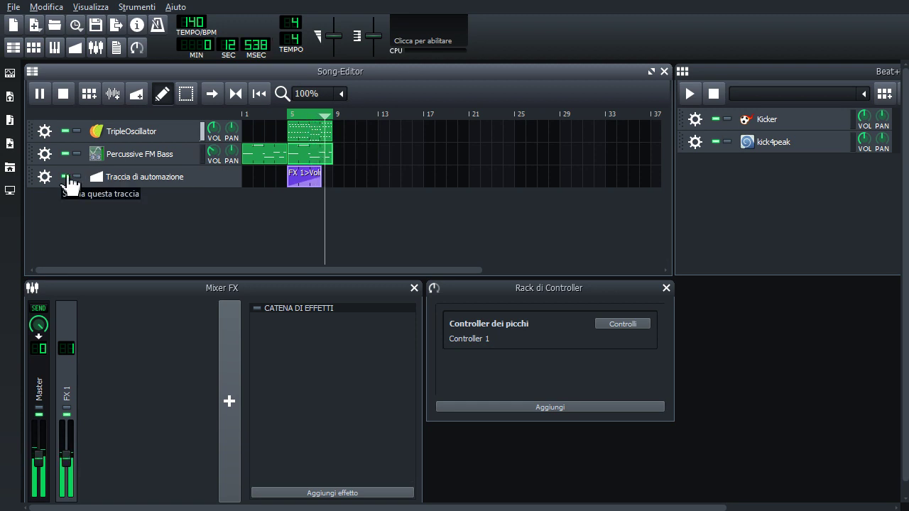
Mute the automation track and lengthen the decay of the TripleOscillator's volume envelope.
left_click(68, 178)
left_click(162, 135)
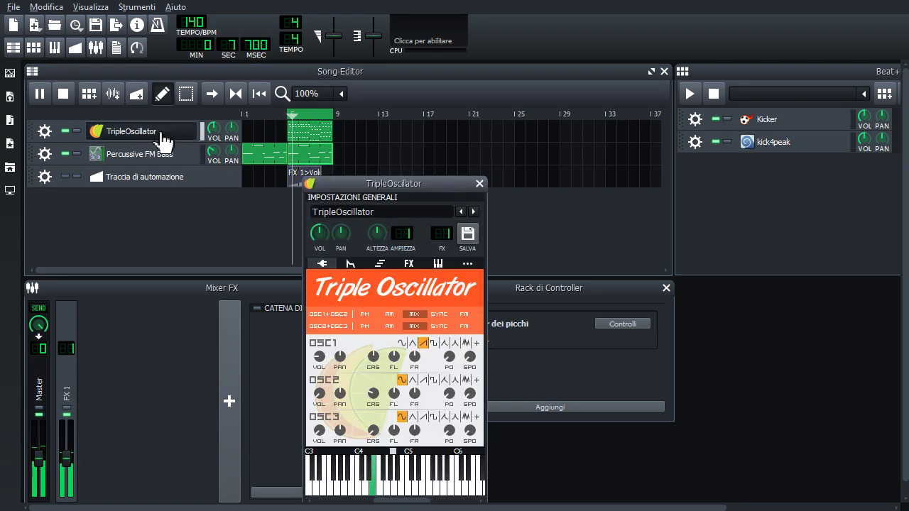
left_click(349, 264)
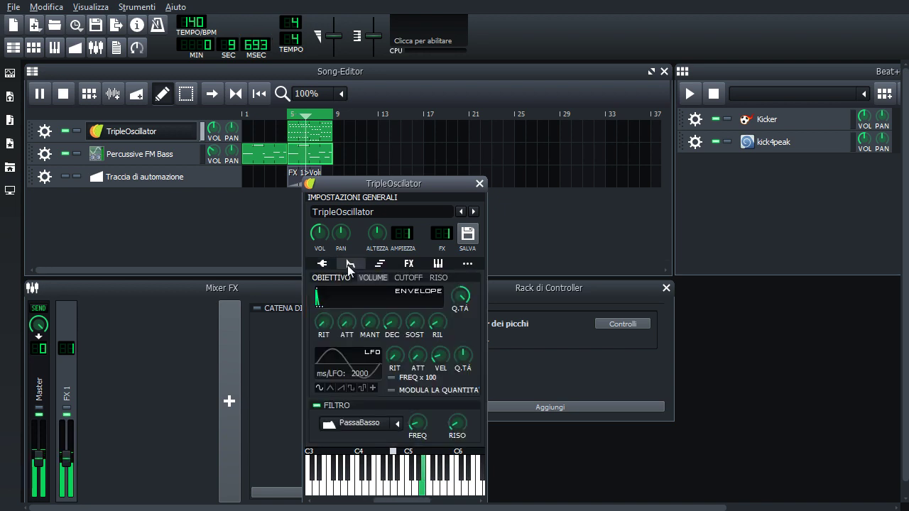
mouse_move(394, 328)
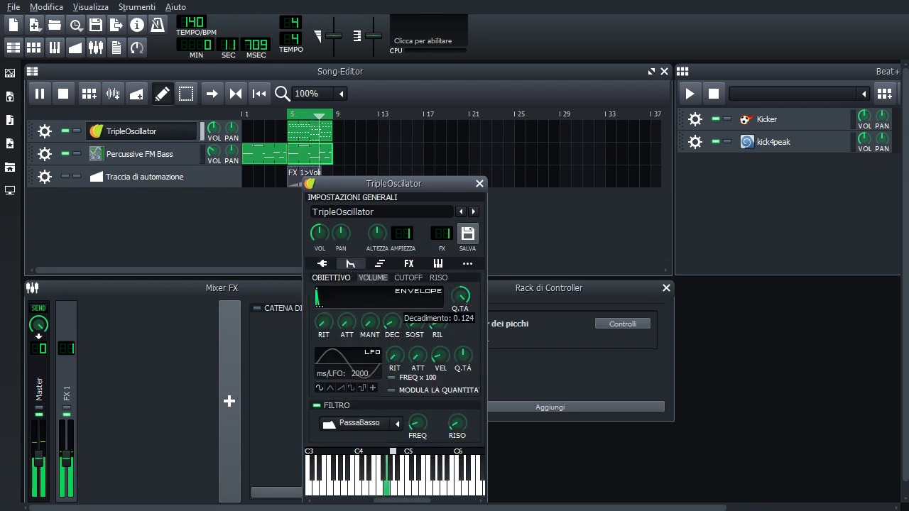
left_click_drag(392, 323, 392, 301)
Set the Percussive FM Bass track's volume to about 70% and raise the TripleOscillator's filter frequency.
left_click(223, 153)
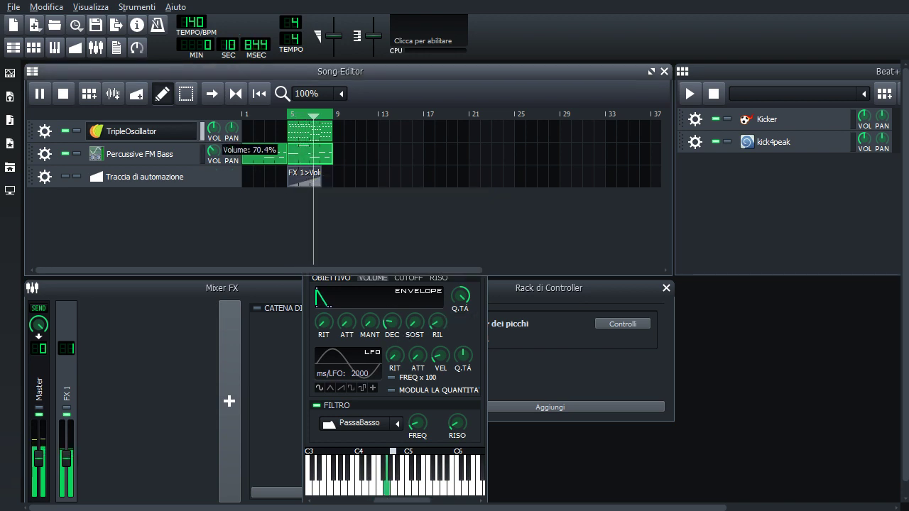
left_click(453, 336)
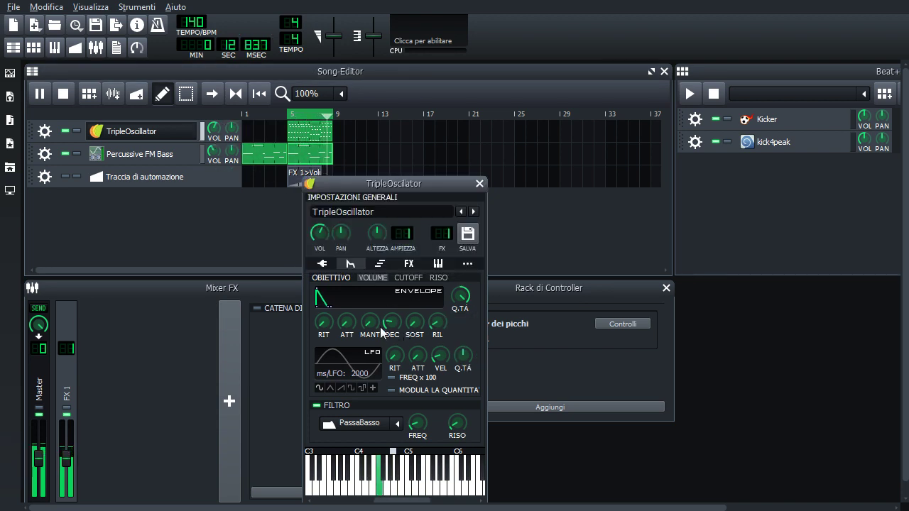
left_click_drag(426, 429, 426, 430)
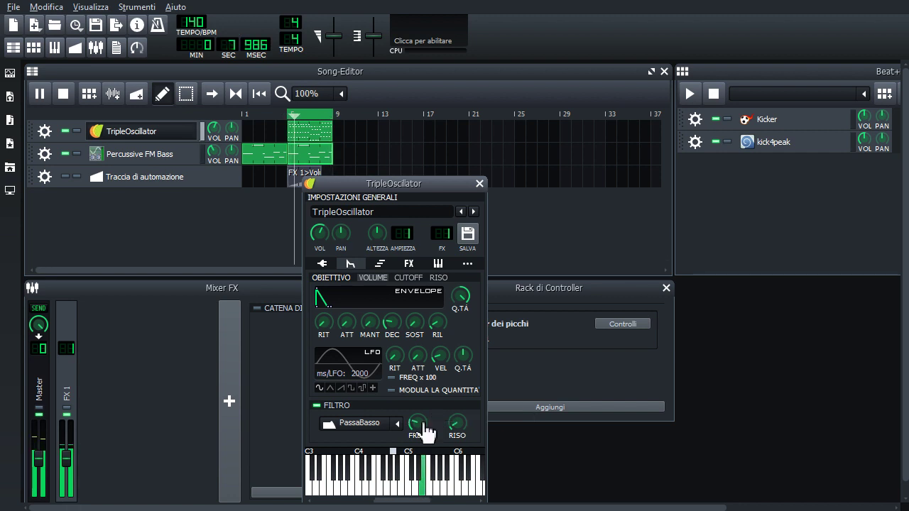
Shorten the TripleOscillator's volume envelope decay and lower the low-pass filter's frequency.
left_click_drag(392, 322, 392, 325)
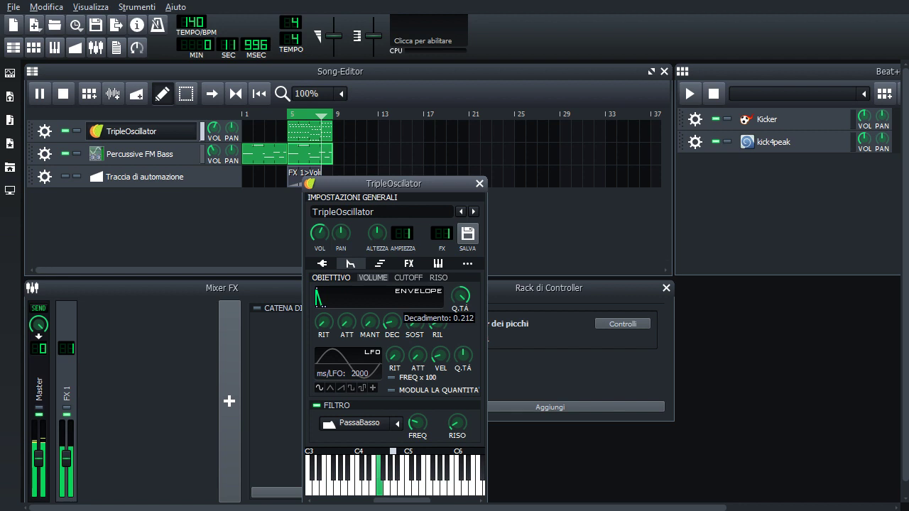
mouse_move(391, 325)
left_mouse_down()
mouse_move(395, 334)
mouse_move(416, 330)
mouse_move(398, 328)
mouse_move(396, 341)
left_mouse_up()
left_click(409, 277)
left_click_drag(418, 423, 417, 423)
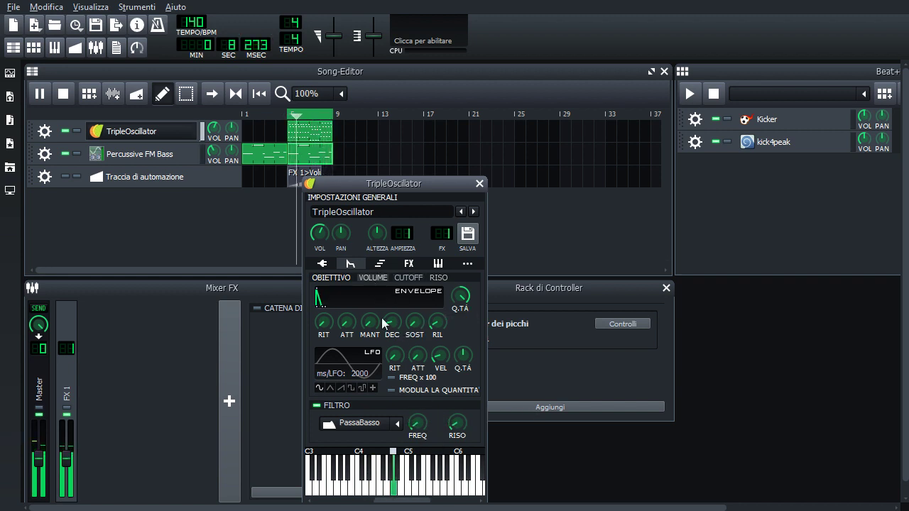
Lengthen the volume envelope's decay again and raise the low-pass filter's resonance.
left_click_drag(391, 323, 390, 315)
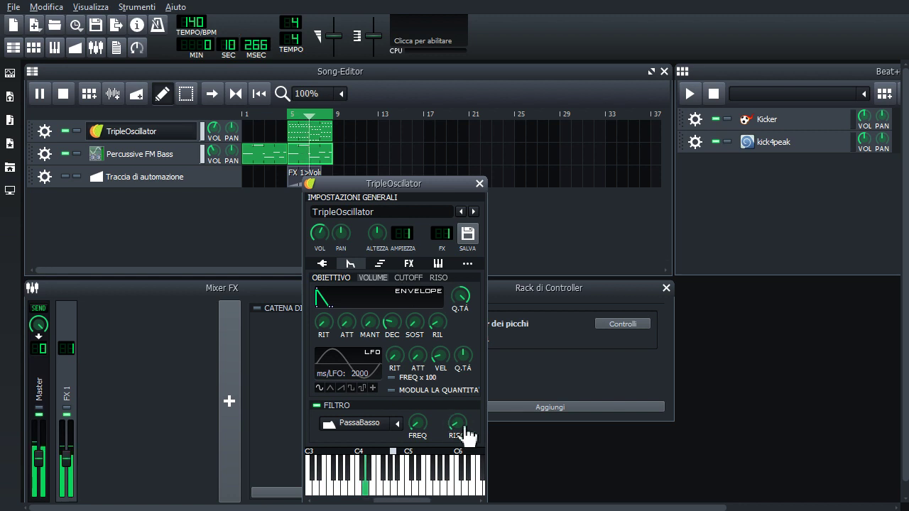
left_click_drag(466, 429, 465, 430)
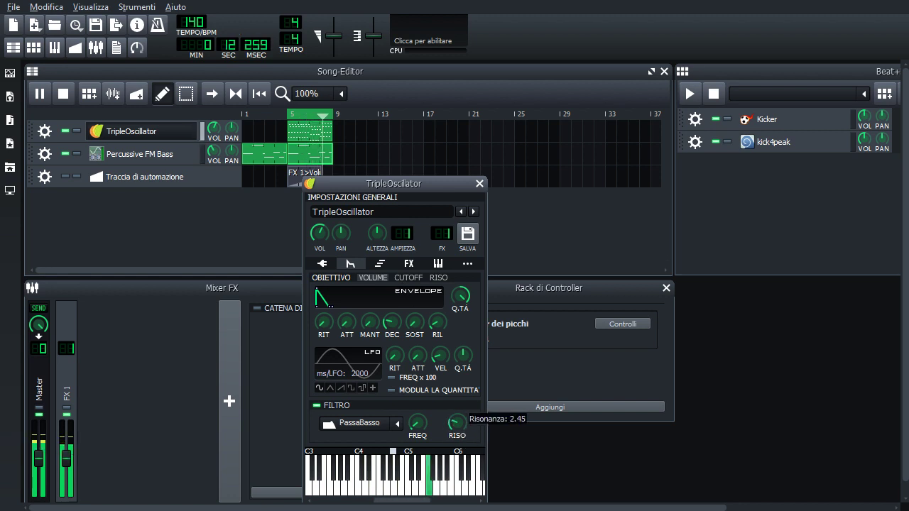
left_click_drag(465, 429, 467, 428)
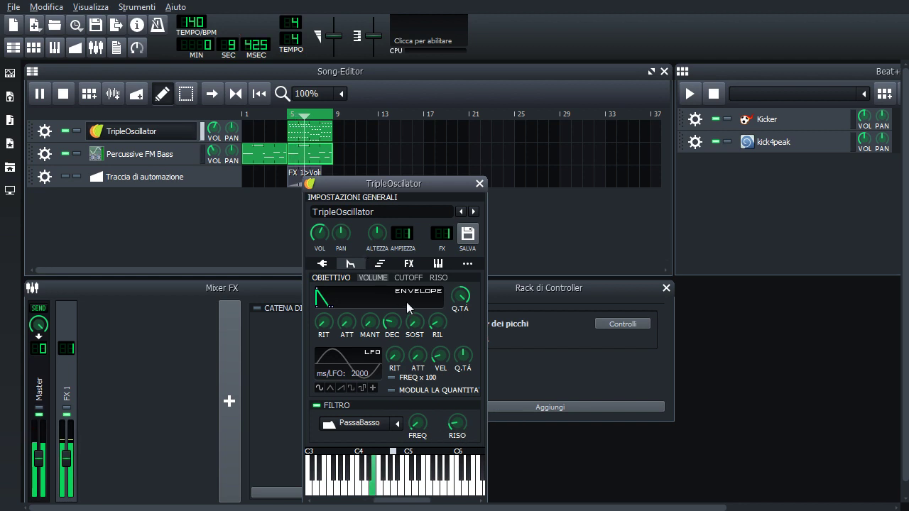
Shape the TripleOscillator's cutoff envelope with a short decay and a slight attack.
left_click(409, 277)
left_click_drag(392, 323, 346, 324)
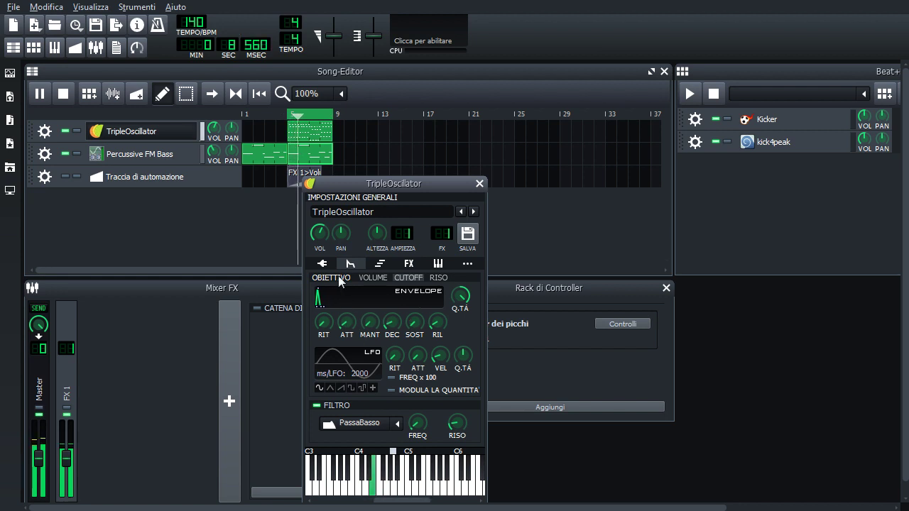
Set the OSC1+OSC2 modulation to PM, raise OSC2's volume and set its coarse tuning to 24 semitones.
left_click(323, 264)
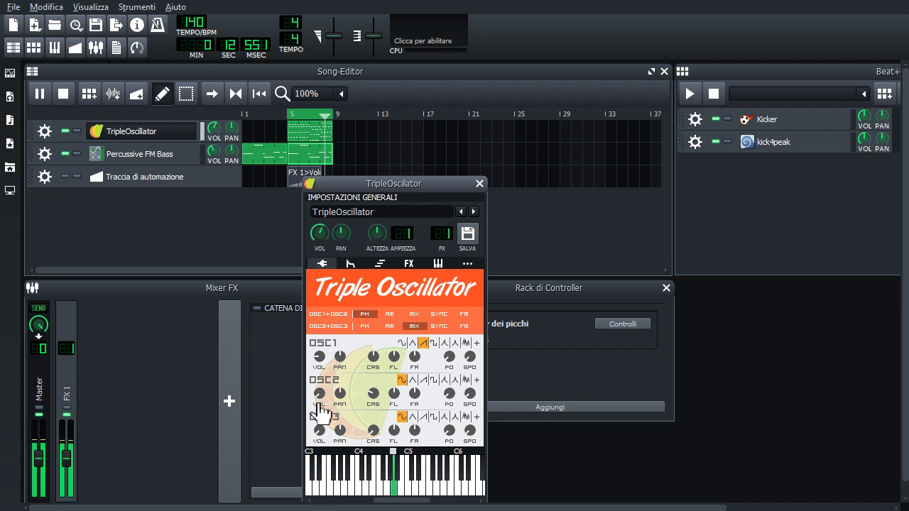
left_click_drag(324, 401, 324, 402)
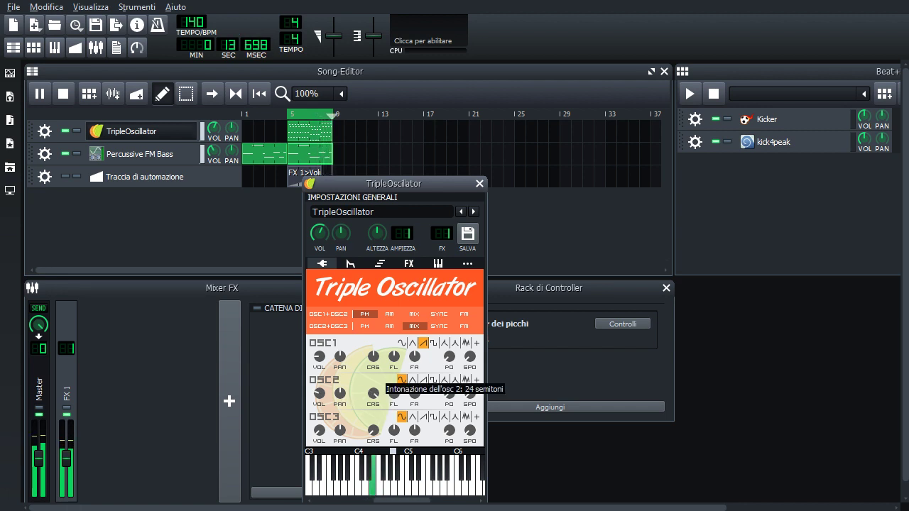
left_click_drag(323, 398, 325, 393)
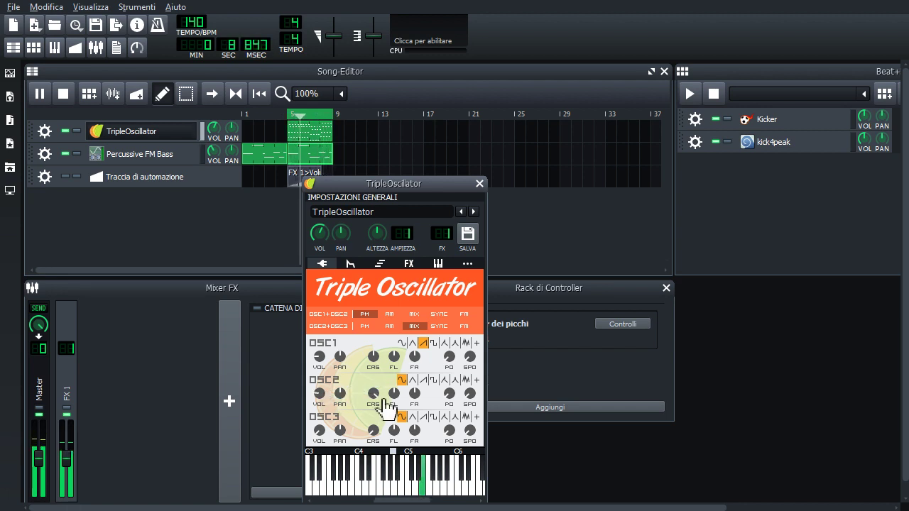
Lower OSC2's coarse tuning, give it a square wave and fine-tune its volume.
left_click_drag(381, 401, 381, 401)
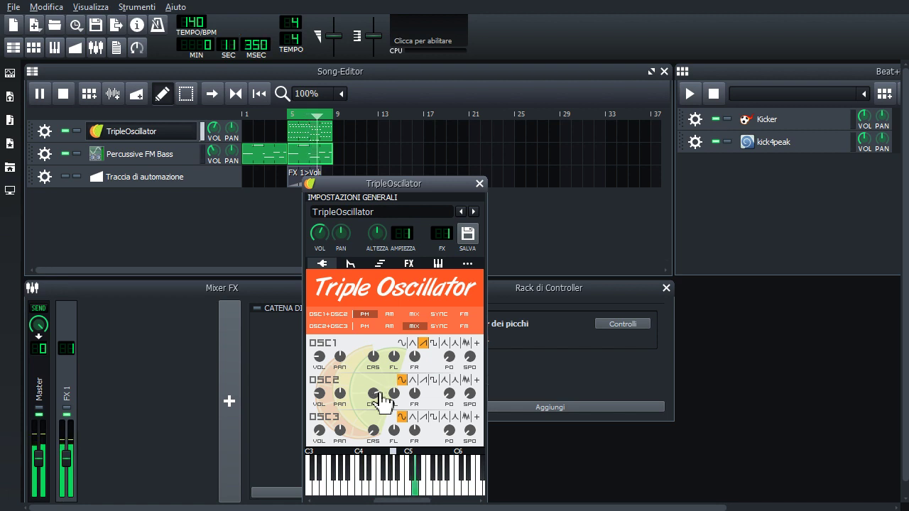
left_click(433, 379)
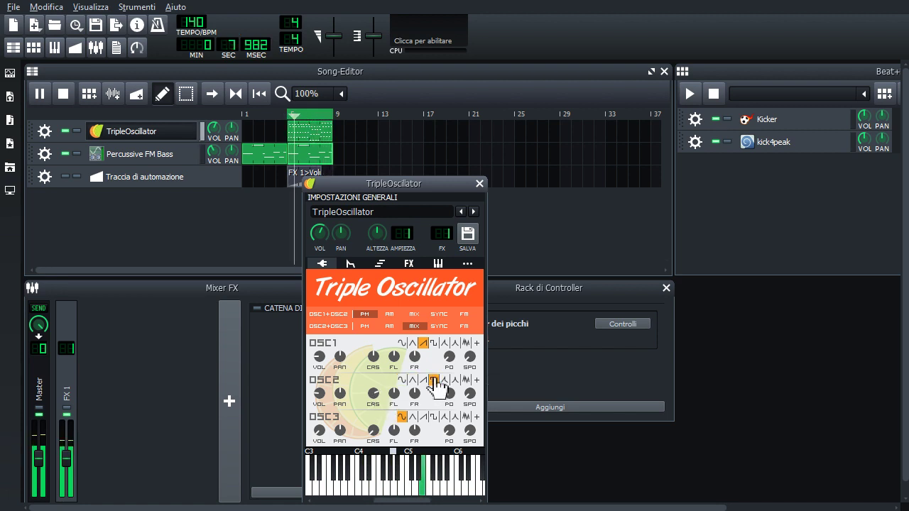
left_click_drag(319, 393, 318, 392)
Set the OSC2+OSC3 modulation to PM and adjust OSC3's volume.
left_click(364, 326)
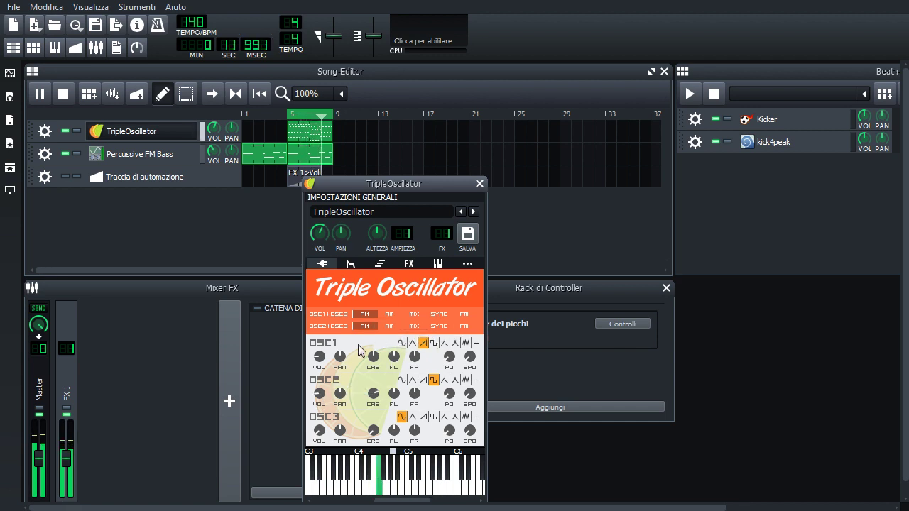
left_click_drag(327, 431, 328, 431)
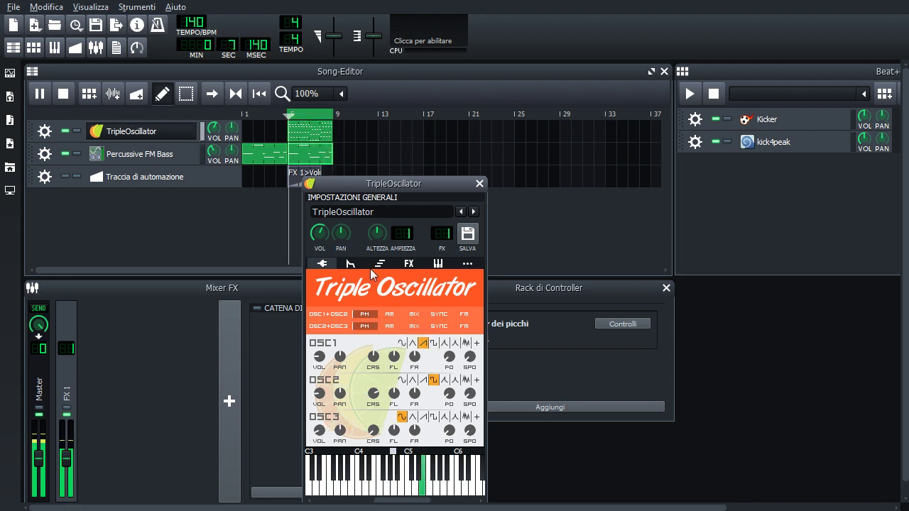
Adjust the cutoff envelope's attack and shorten the volume envelope's decay.
left_click(350, 263)
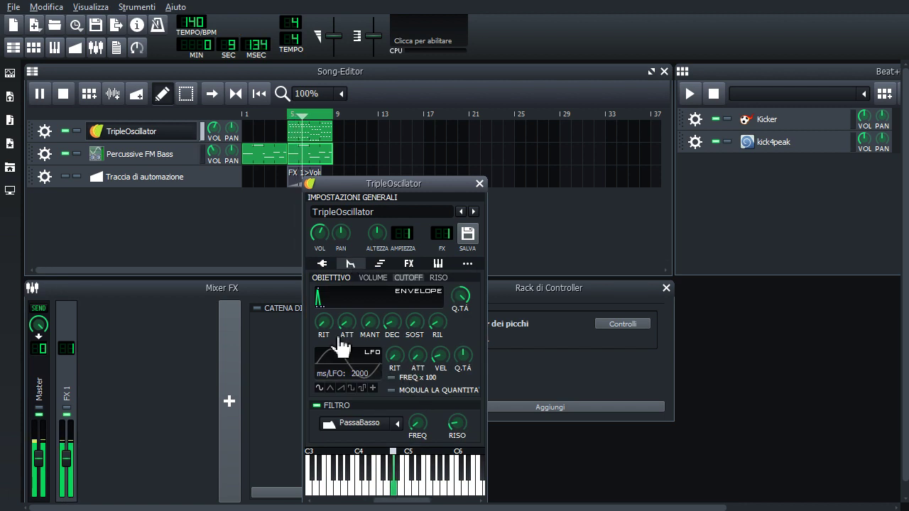
left_click_drag(346, 321, 398, 284)
left_click(373, 278)
Add the C* ChorusII mono chorus/flanger effect to the TripleOscillator's effects chain.
left_click(408, 263)
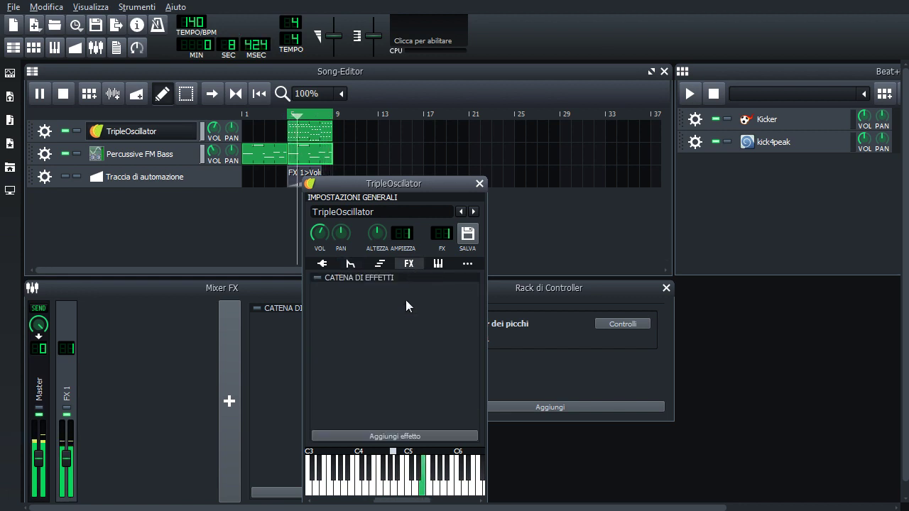
left_click(395, 436)
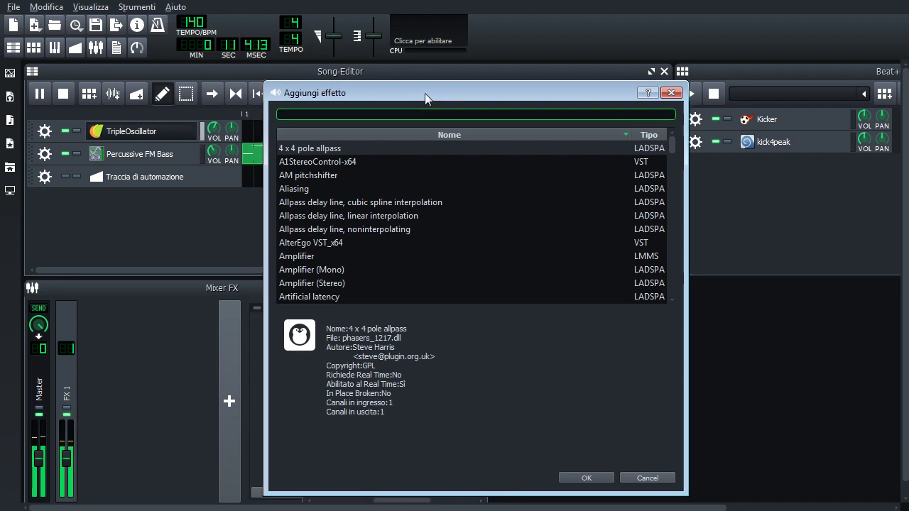
left_click_drag(424, 93, 511, 72)
scroll(460, 231, "down", 5)
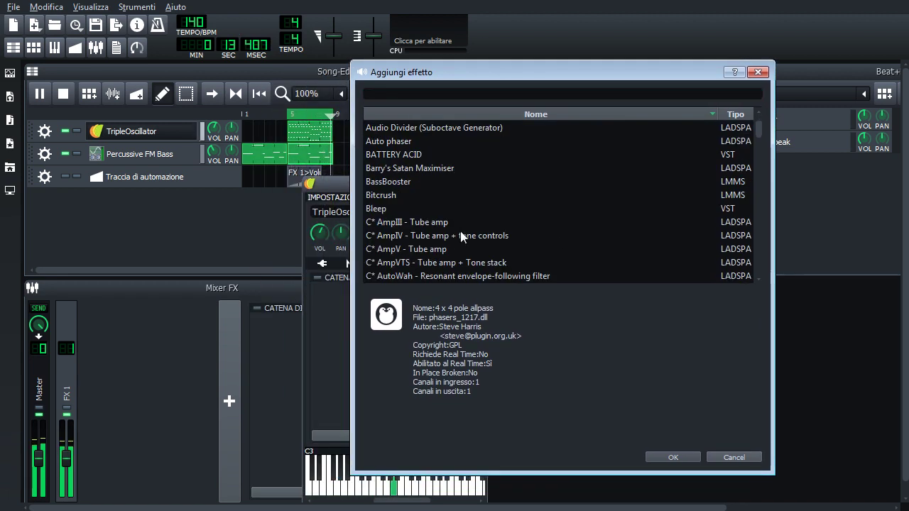
scroll(460, 231, "down", 4)
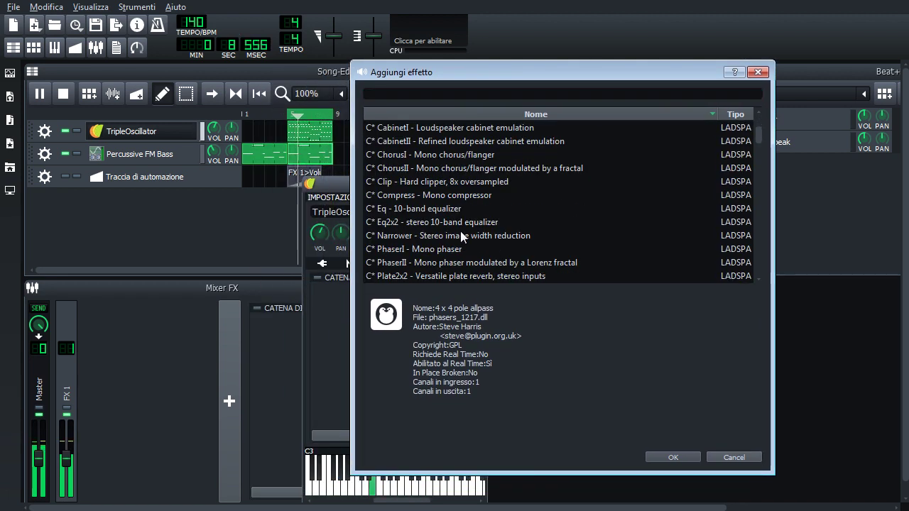
left_click(466, 158)
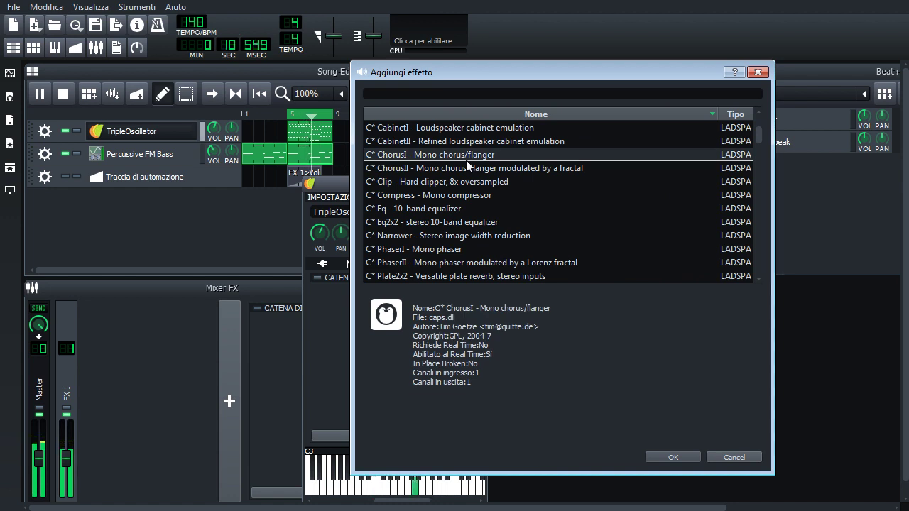
left_click(466, 169)
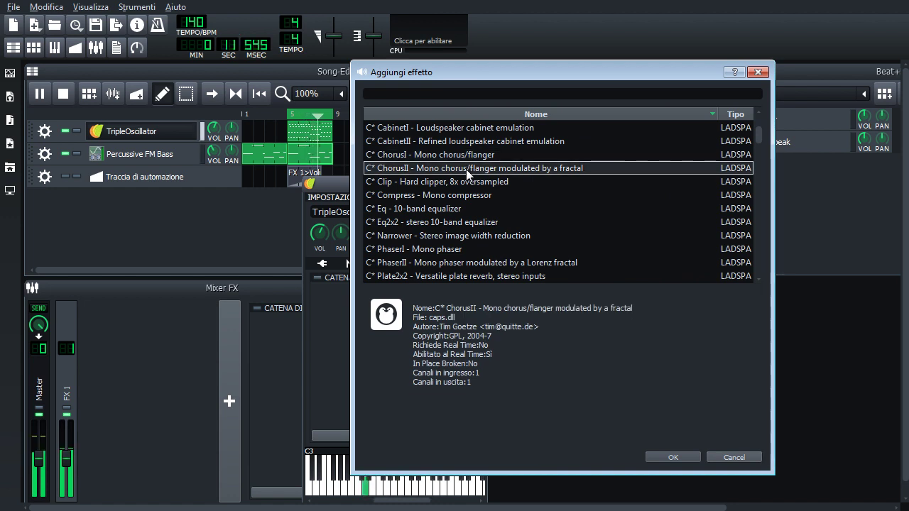
left_click(672, 457)
Adjust the C* ChorusII's width and feedback, and raise its rate and feedforward.
left_click_drag(761, 282, 526, 252)
left_click_drag(541, 294, 540, 281)
left_click_drag(539, 355, 539, 350)
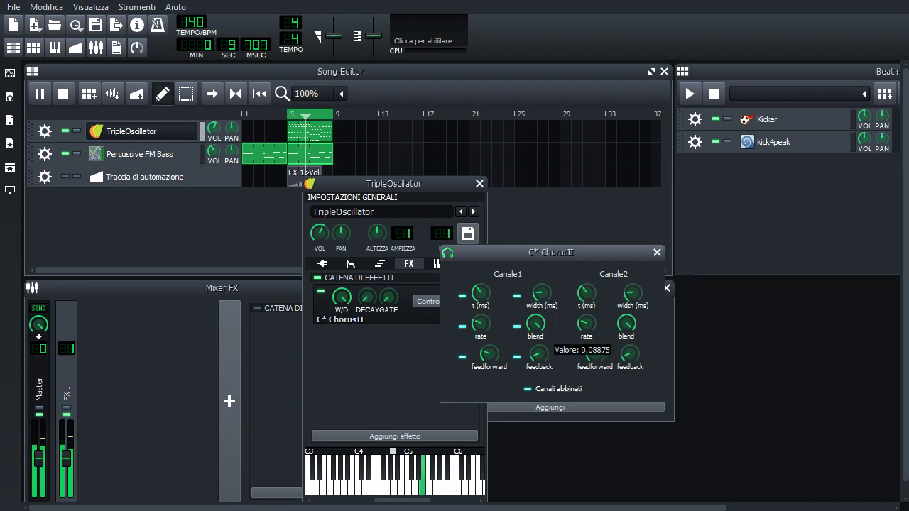
left_click_drag(480, 323, 493, 309)
Fine-tune the decay of the TripleOscillator's volume envelope.
left_click(350, 263)
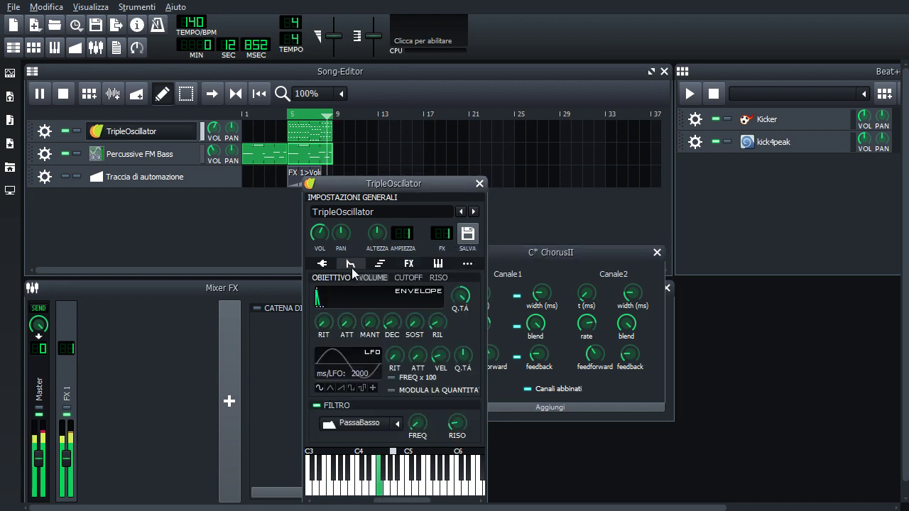
left_click_drag(403, 343, 404, 354)
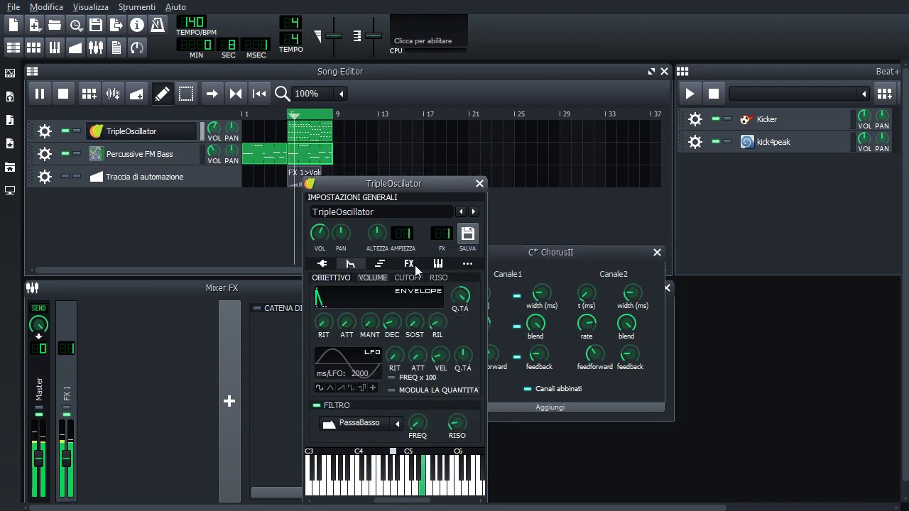
Search the effects for "feed" and add Feedback Delay Line (Maximum Delay 1s) to the TripleOscillator's chain.
left_click(409, 264)
left_click(387, 436)
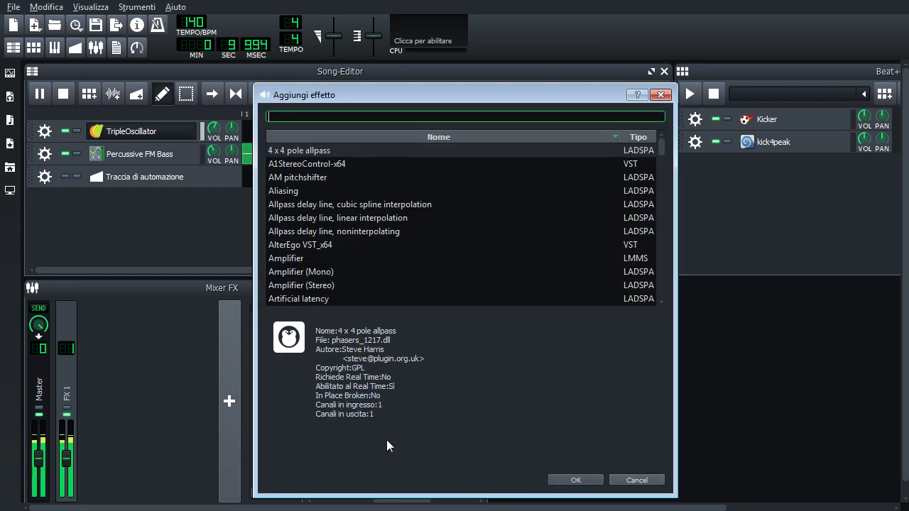
type("feed")
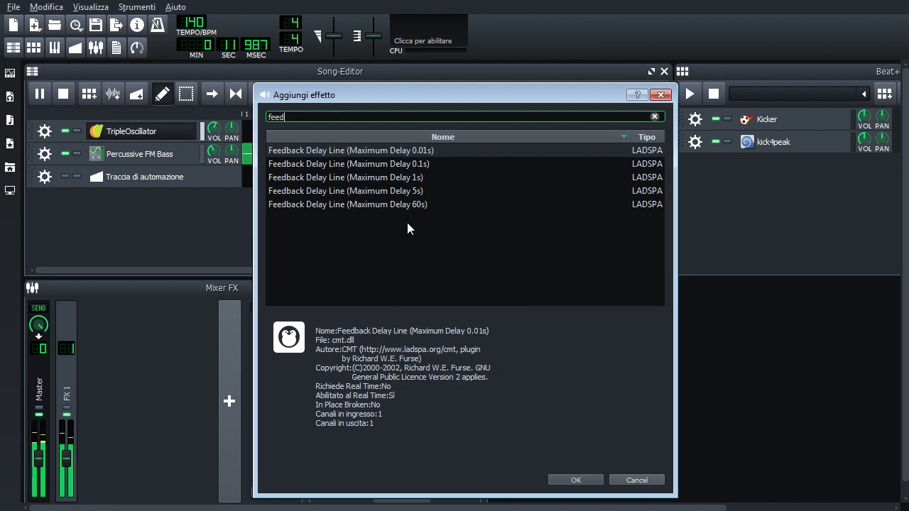
double_click(403, 178)
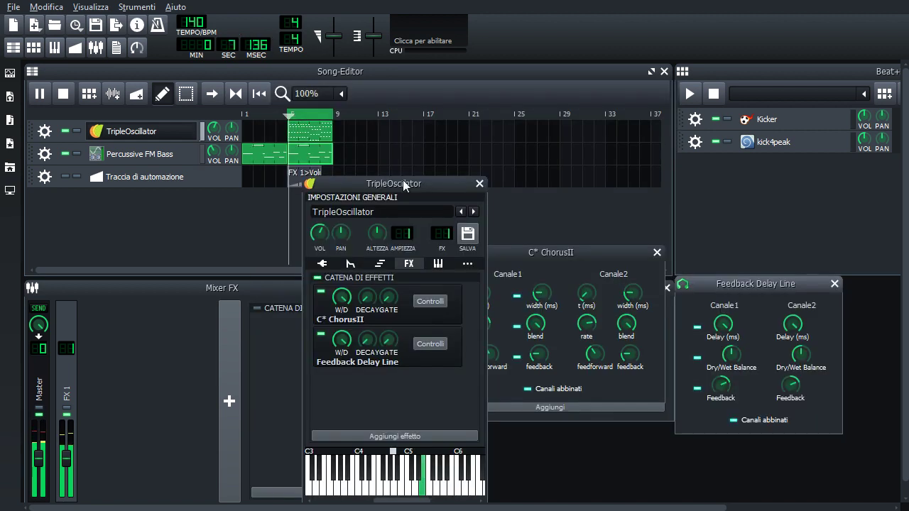
Lower the Feedback Delay Line's feedback and set its delay to 822.5 ms.
left_click_drag(739, 283, 545, 285)
left_click(526, 386)
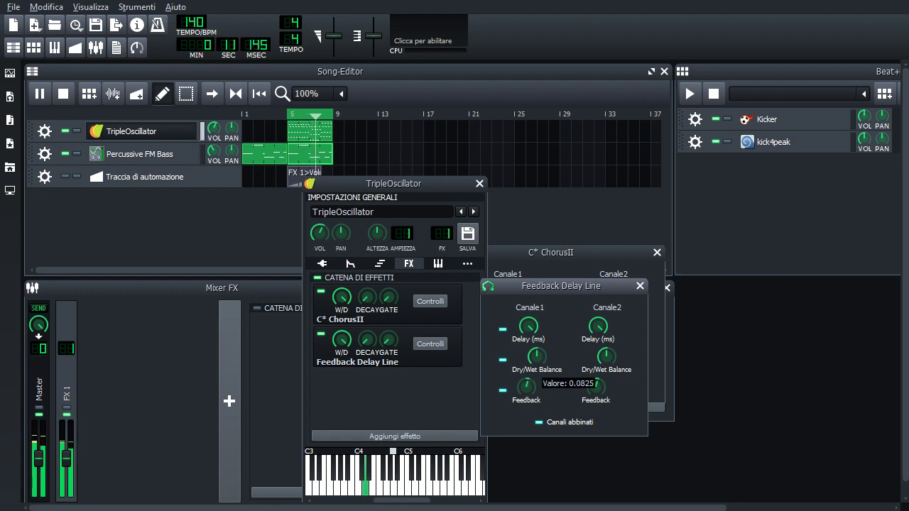
left_click_drag(529, 327, 529, 312)
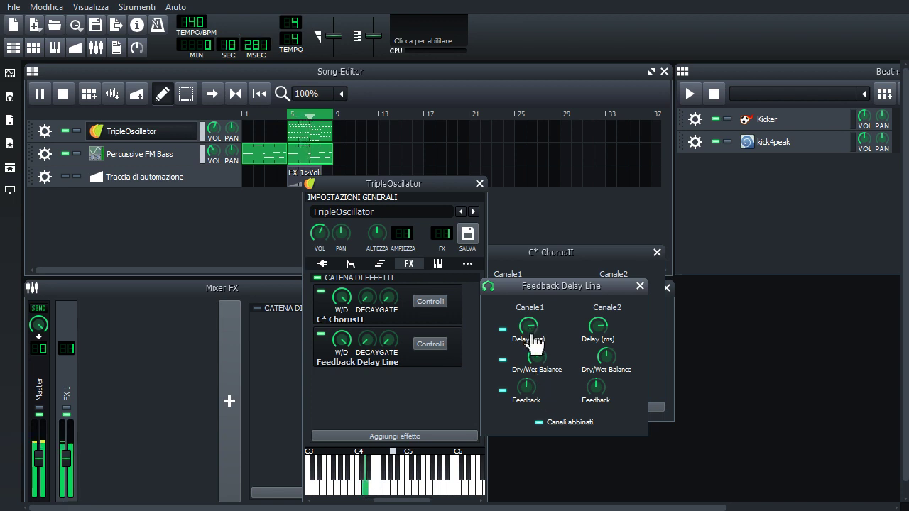
Sync the Feedback Delay Line's delay to a custom 3/4 meter and raise its feedback to about 0.22.
right_click(526, 332)
mouse_move(675, 492)
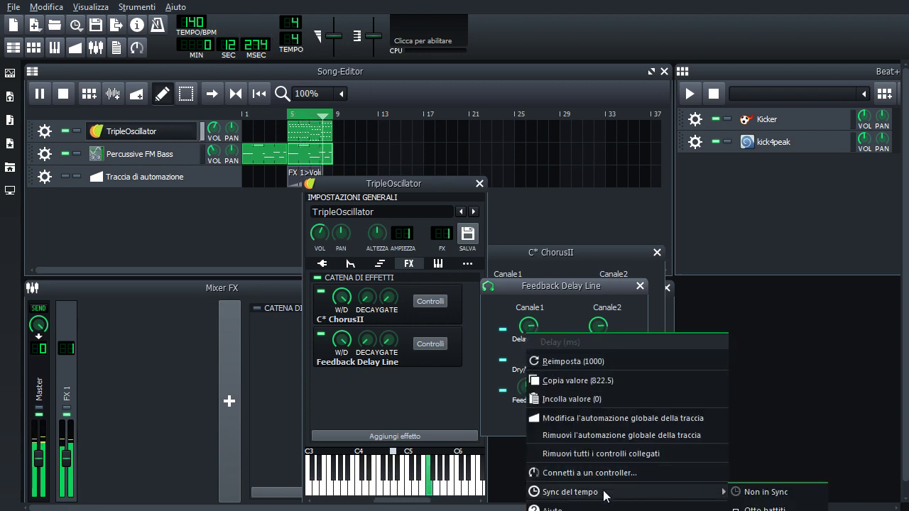
left_click(720, 471)
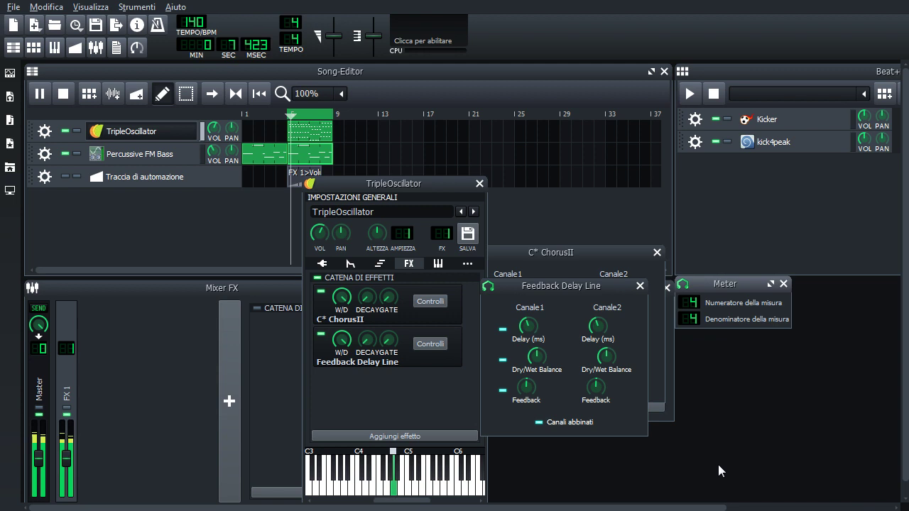
left_click_drag(716, 292, 585, 229)
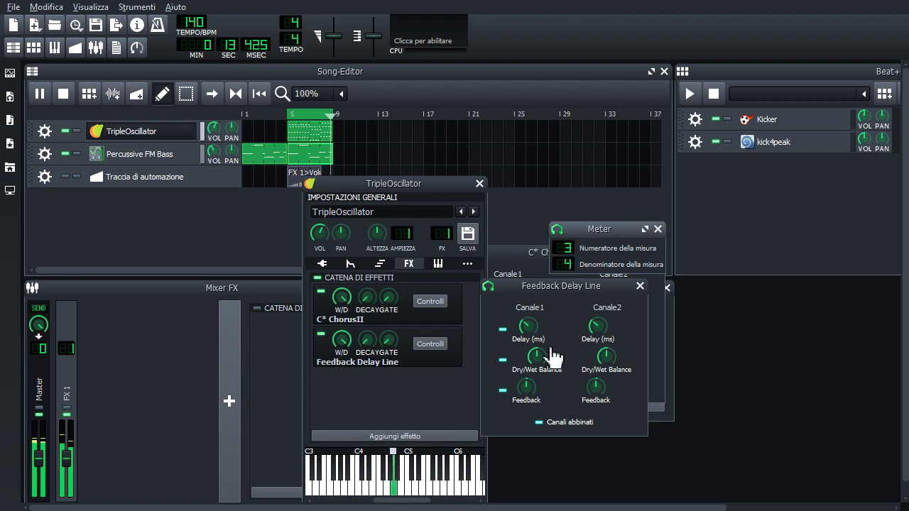
left_click(526, 386)
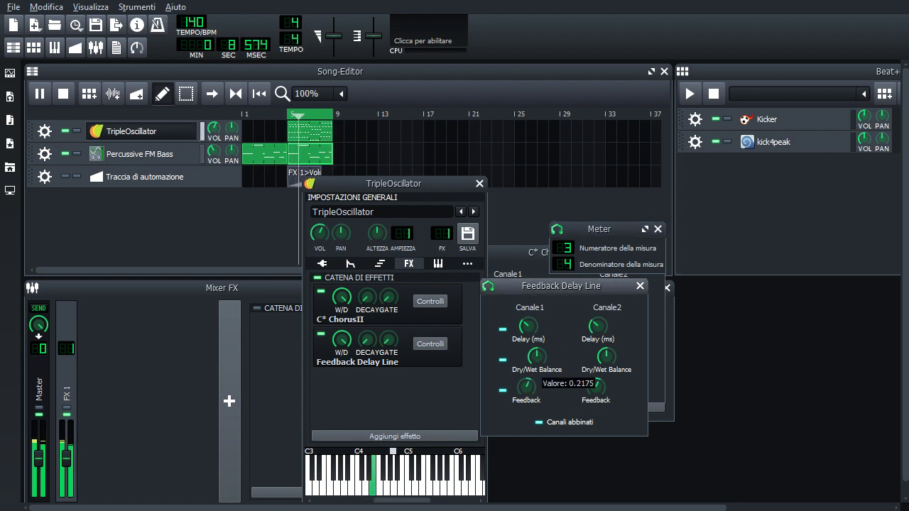
Lower the Feedback Delay Line's wet/dry level to 0.43, temporarily bypassing the C* ChorusII.
left_click(317, 297)
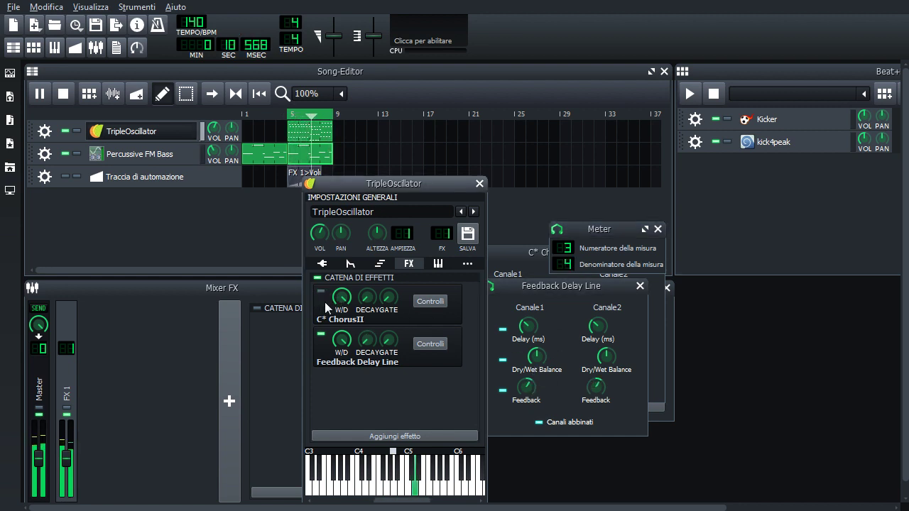
mouse_move(342, 338)
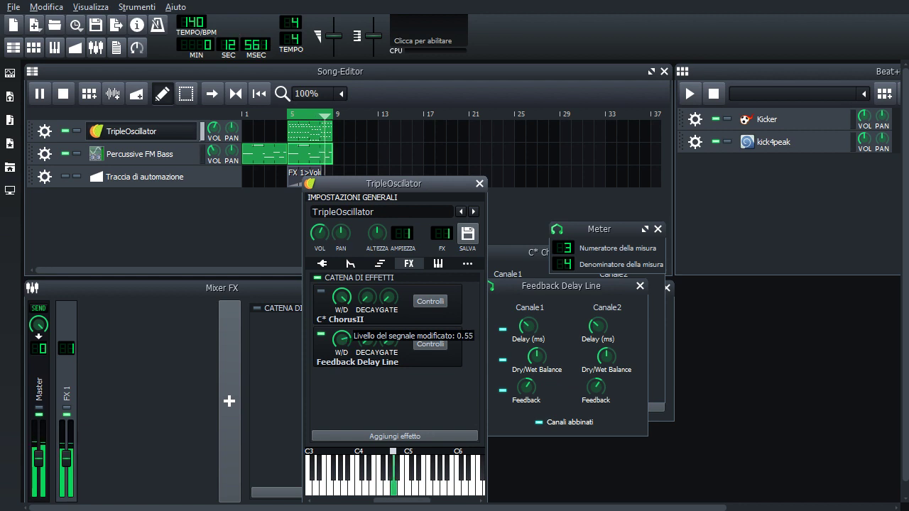
left_click(320, 291)
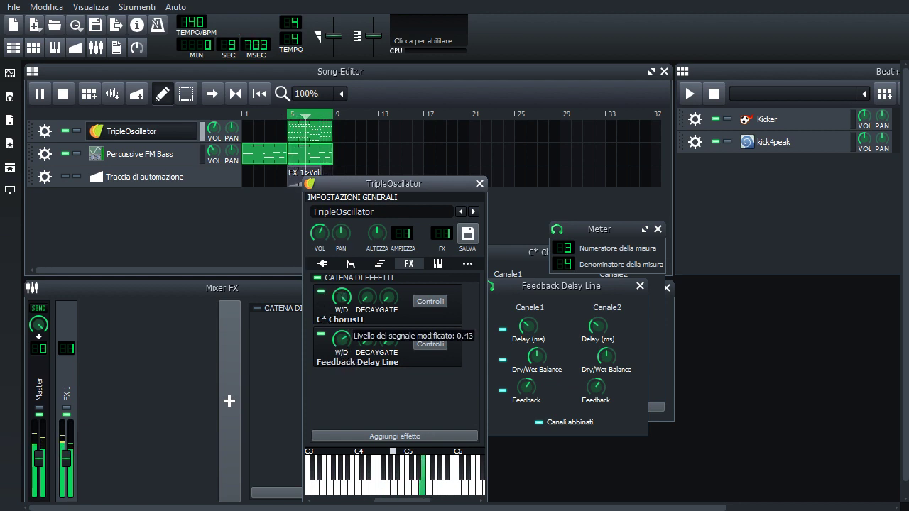
Change oscillator 1 to a sine wave and raise the volume envelope's attack to 0.078.
left_click(325, 265)
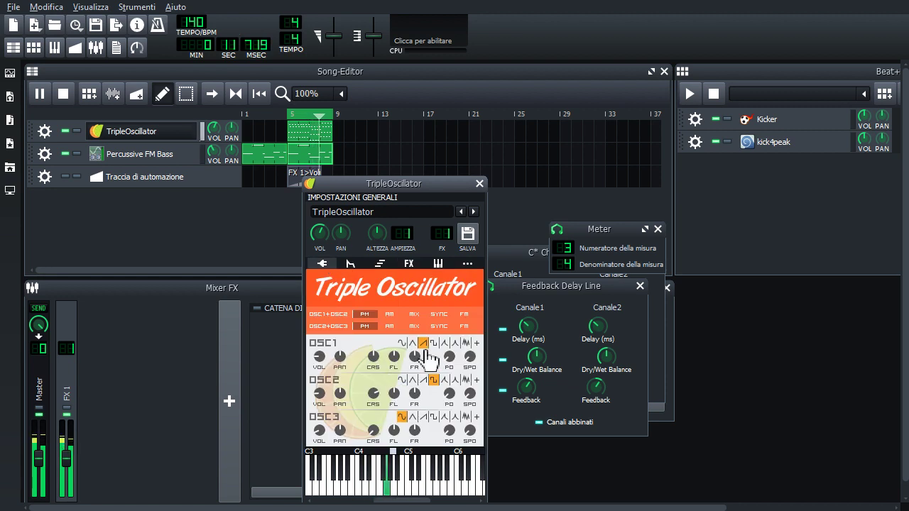
left_click(402, 343)
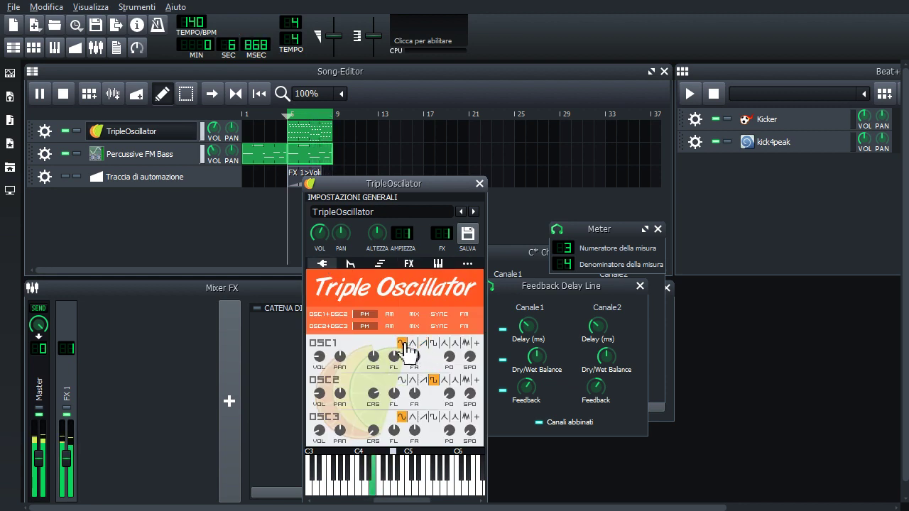
left_click(351, 264)
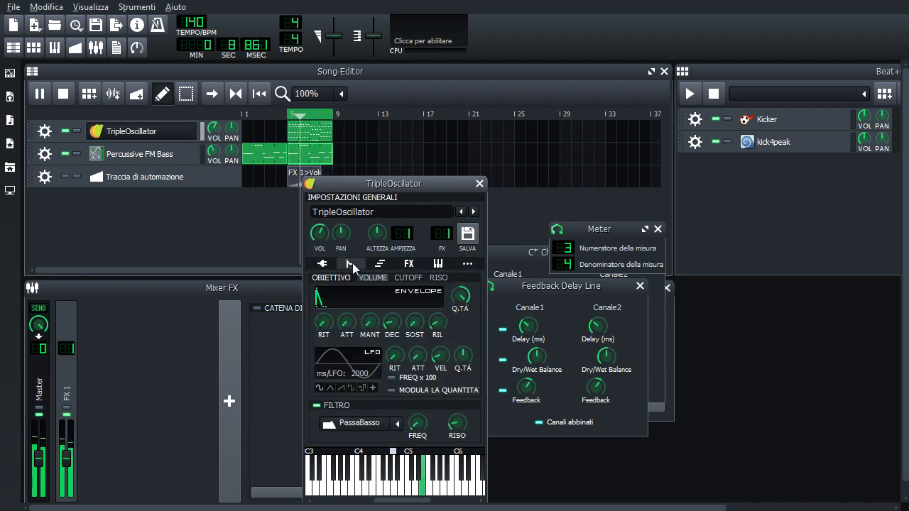
left_click(346, 323)
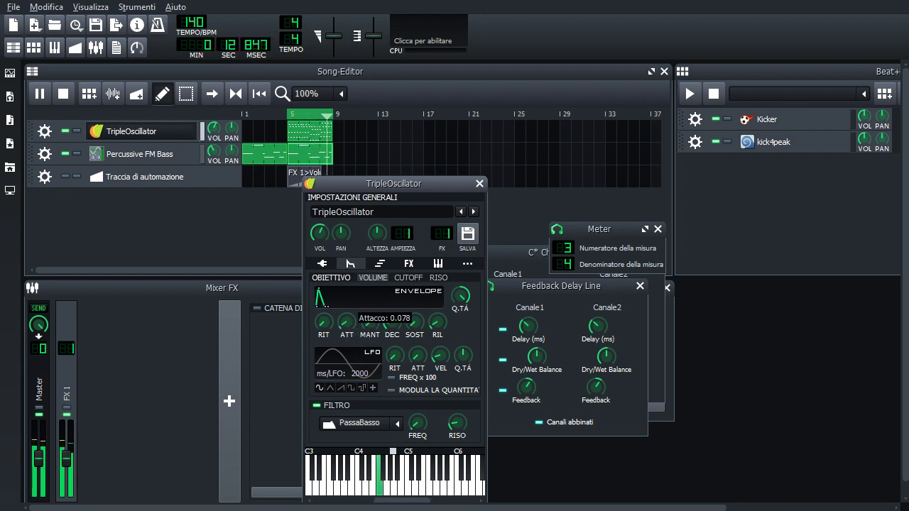
Adjust the cutoff envelope's decay together with the low-pass filter's frequency and resonance.
left_click_drag(347, 323, 392, 316)
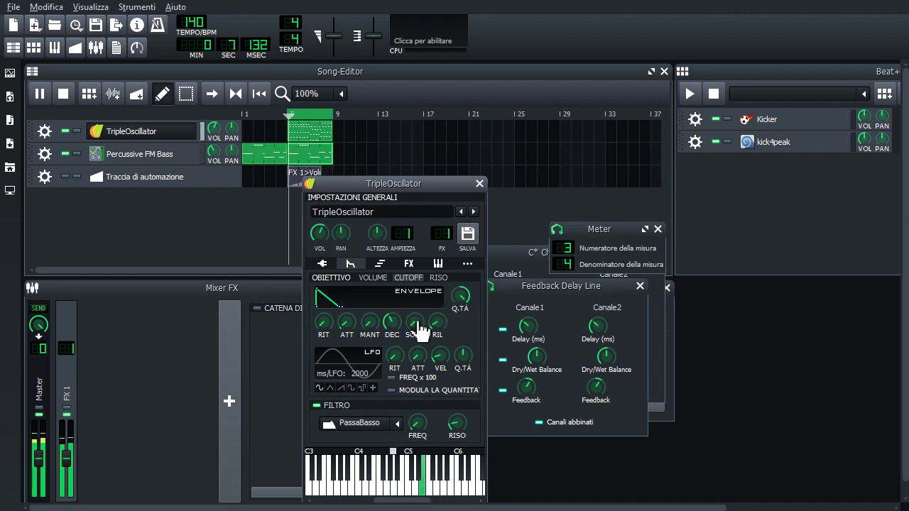
mouse_move(417, 422)
left_mouse_down()
mouse_move(460, 419)
mouse_move(418, 422)
left_mouse_up()
left_click_drag(392, 323, 392, 342)
left_click_drag(457, 422, 421, 434)
left_click_drag(393, 325, 394, 328)
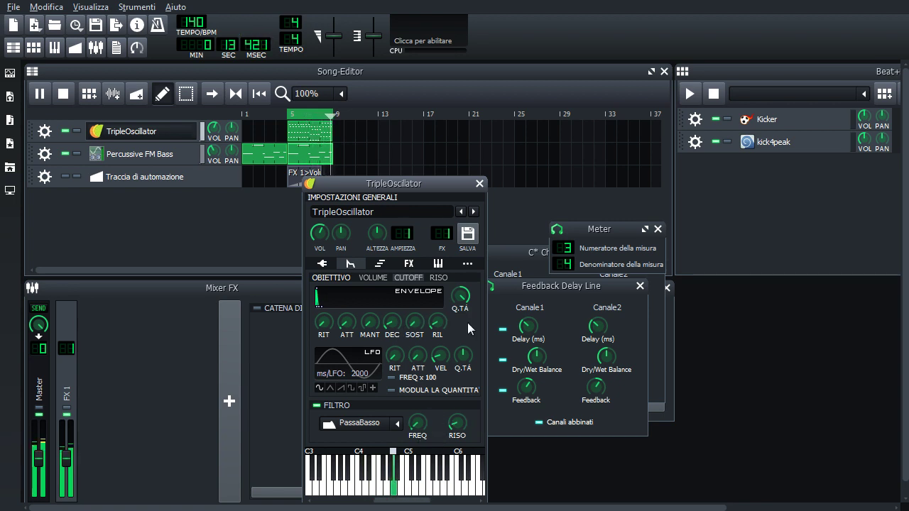
Rebalance the cutoff envelope's modulation amount and decay, and readjust the volume envelope's attack.
left_click_drag(460, 295, 460, 295)
left_click_drag(392, 322, 392, 322)
left_click_drag(460, 295, 460, 295)
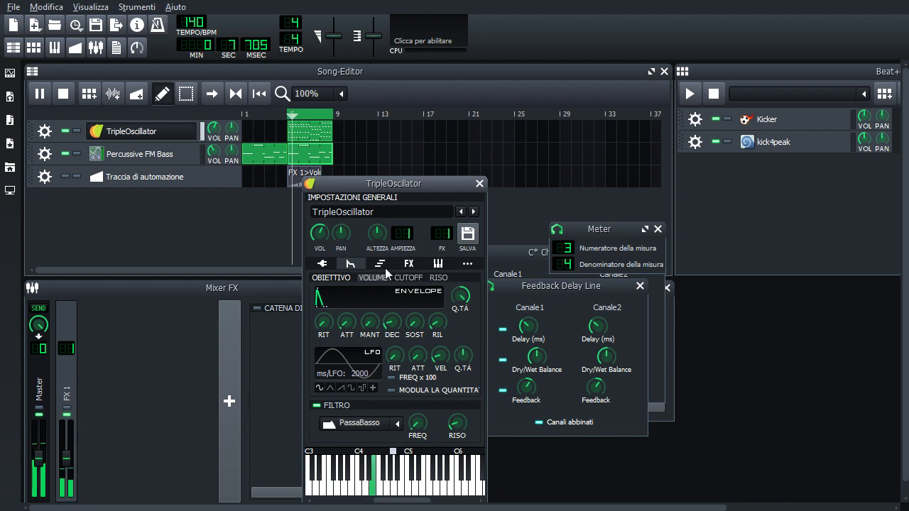
left_click_drag(346, 322, 407, 324)
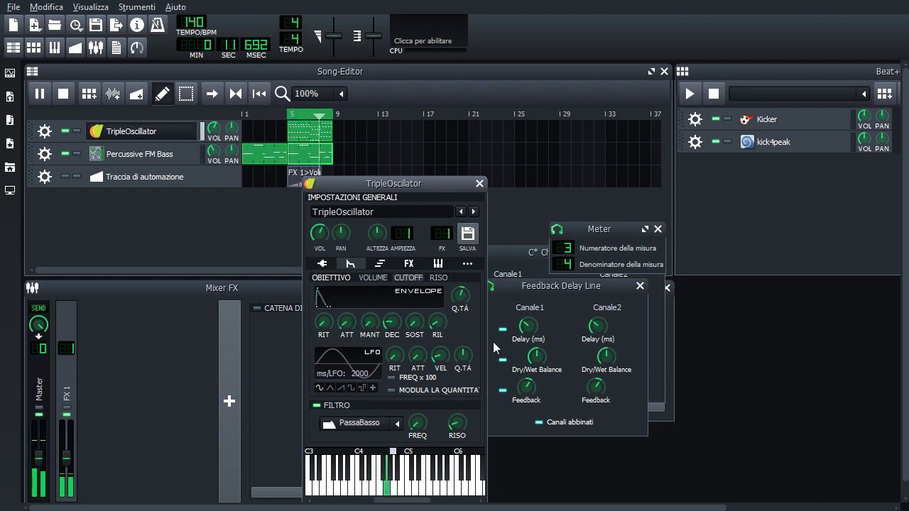
Check the delay settings and try negative and positive modulation amounts on the cutoff envelope.
left_click(597, 325)
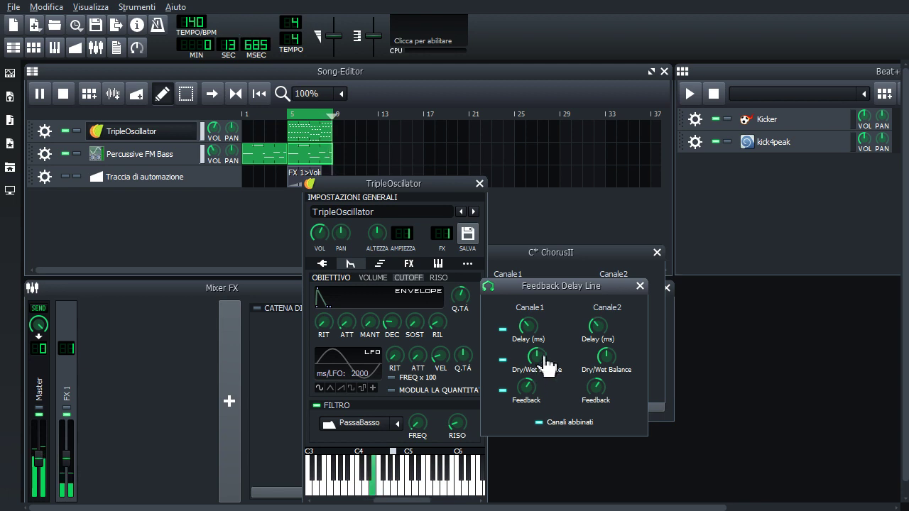
left_click(409, 264)
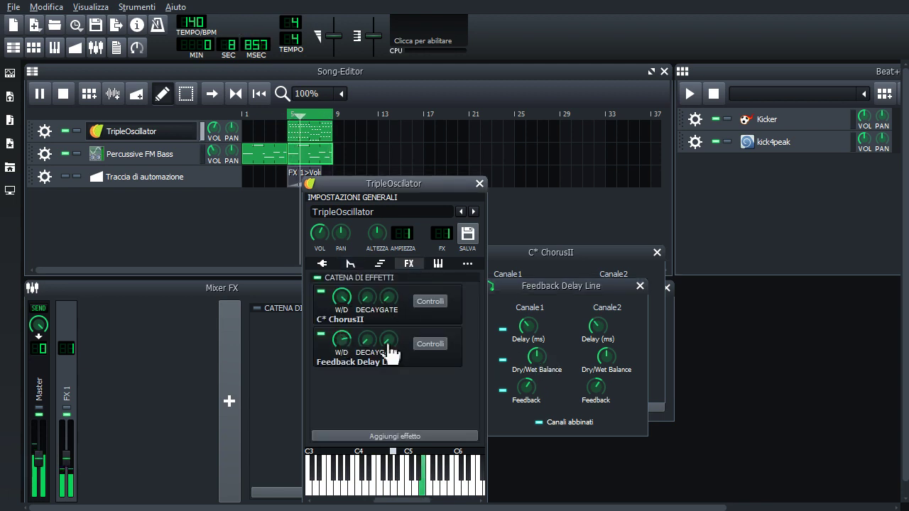
left_click(354, 265)
left_click(460, 295)
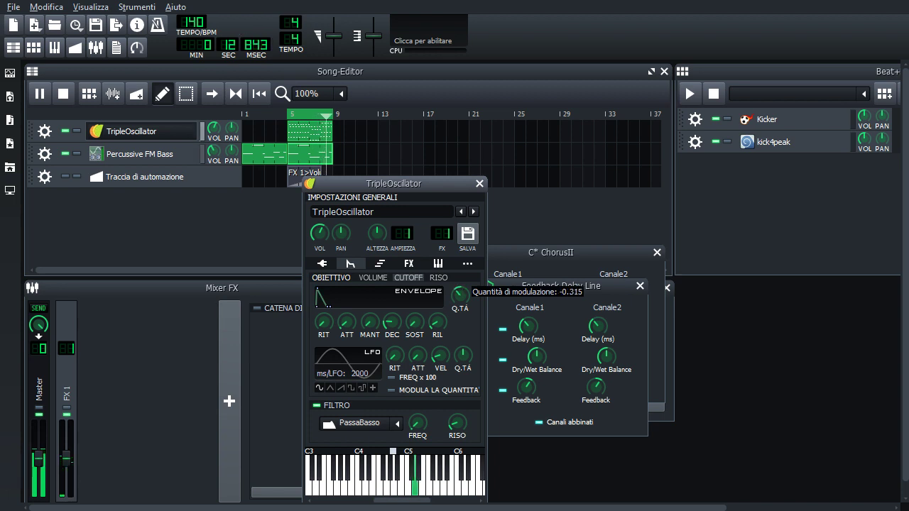
left_click_drag(460, 295, 460, 296)
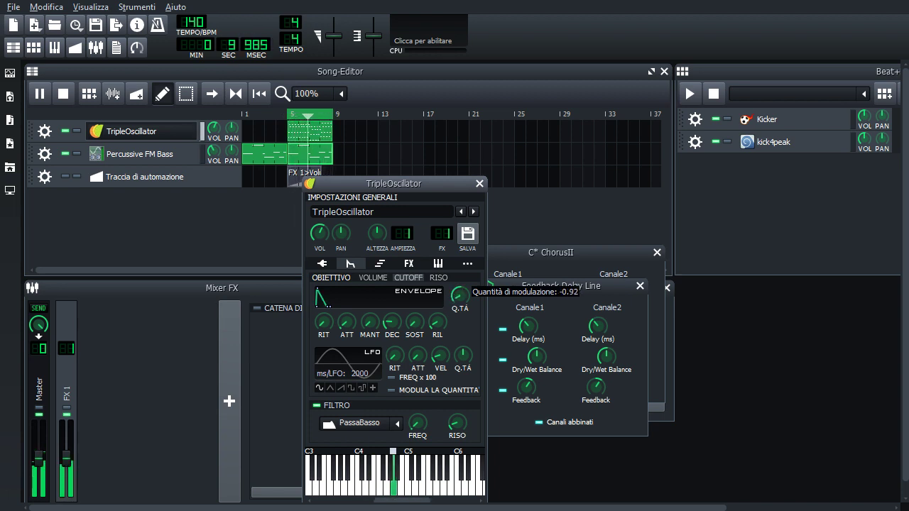
mouse_move(460, 295)
left_mouse_down()
mouse_move(460, 284)
mouse_move(460, 293)
left_mouse_up()
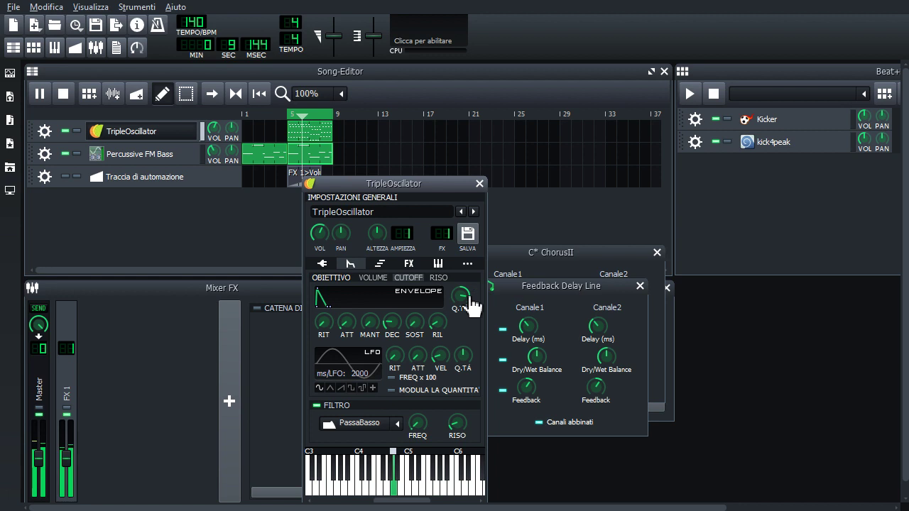
Shorten the cutoff envelope's decay and adjust the low-pass filter's cutoff frequency.
left_click_drag(392, 323, 384, 343)
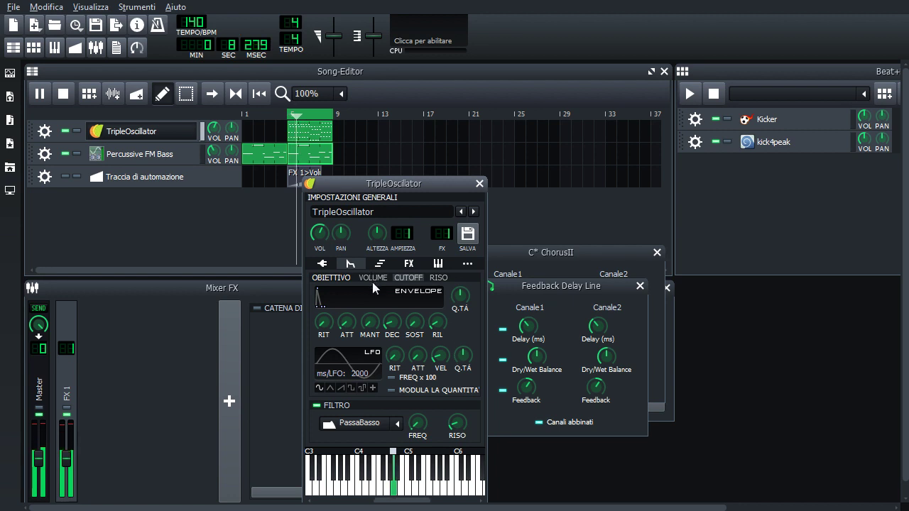
left_click_drag(417, 423, 418, 422)
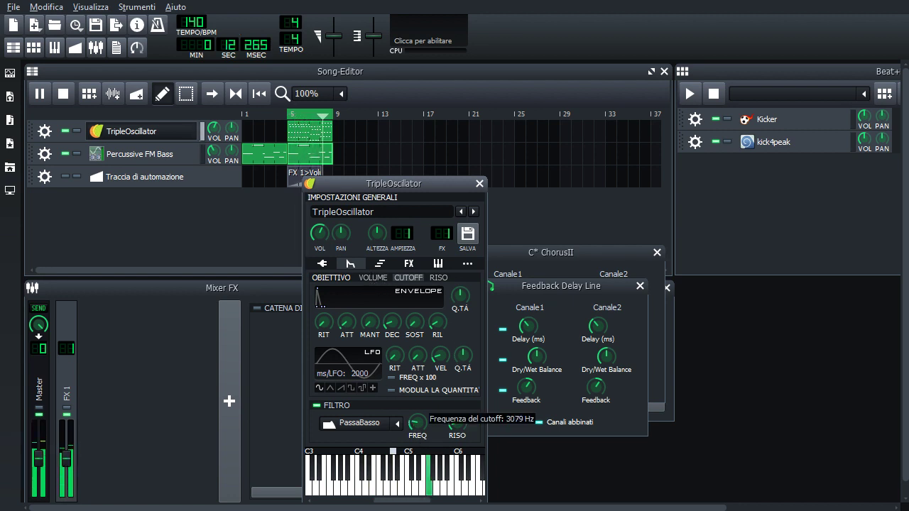
left_click_drag(417, 423, 417, 424)
Lower oscillator 2's volume and raise the TripleOscillator's overall volume.
left_click(322, 263)
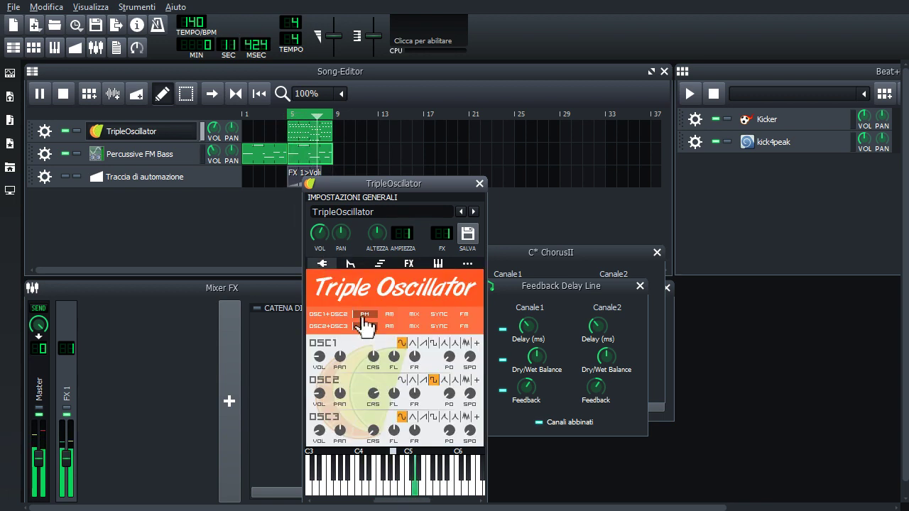
left_click(365, 325)
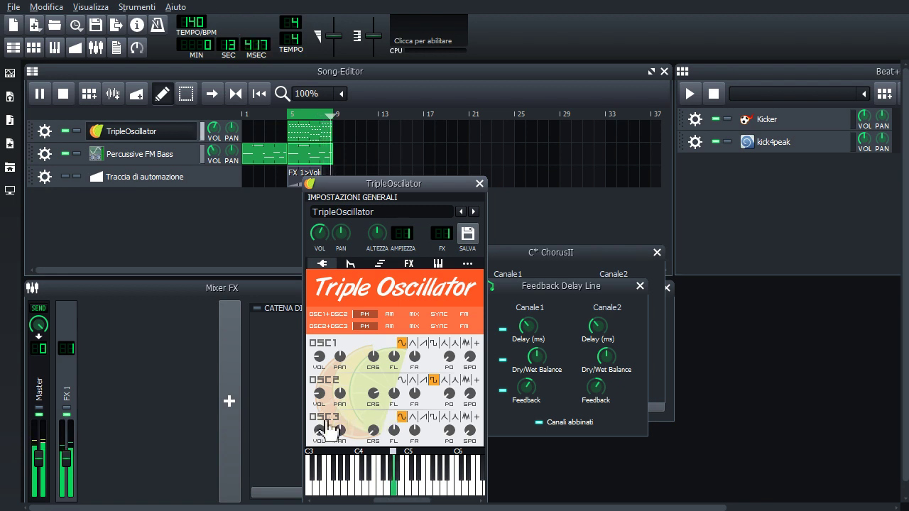
left_click_drag(322, 395, 323, 418)
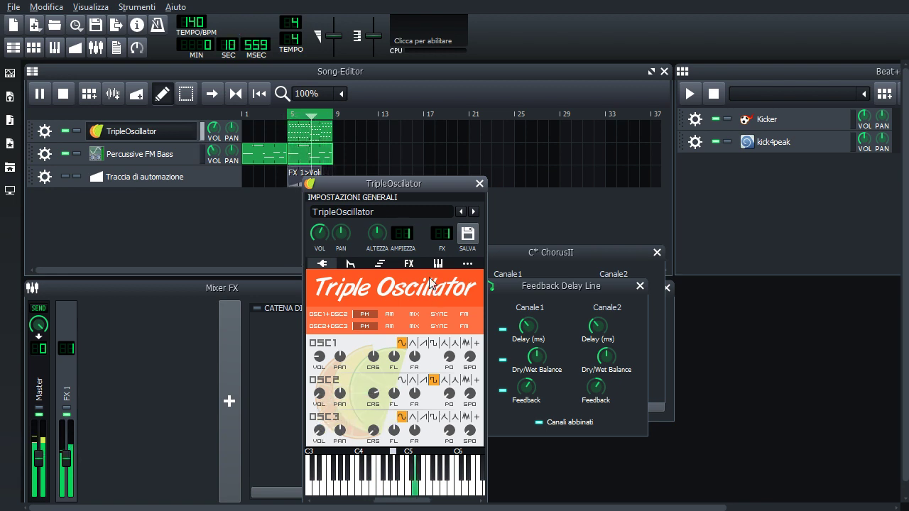
left_click(408, 263)
left_click_drag(327, 240, 327, 224)
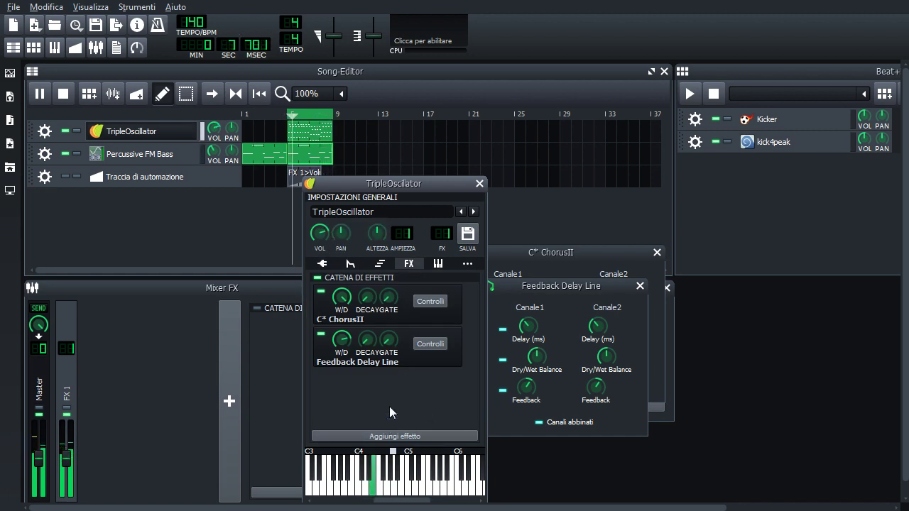
Search the effects for "delay" and add Calf Vintage Delay LADSPA to the TripleOscillator's chain.
left_click(398, 436)
type("delay")
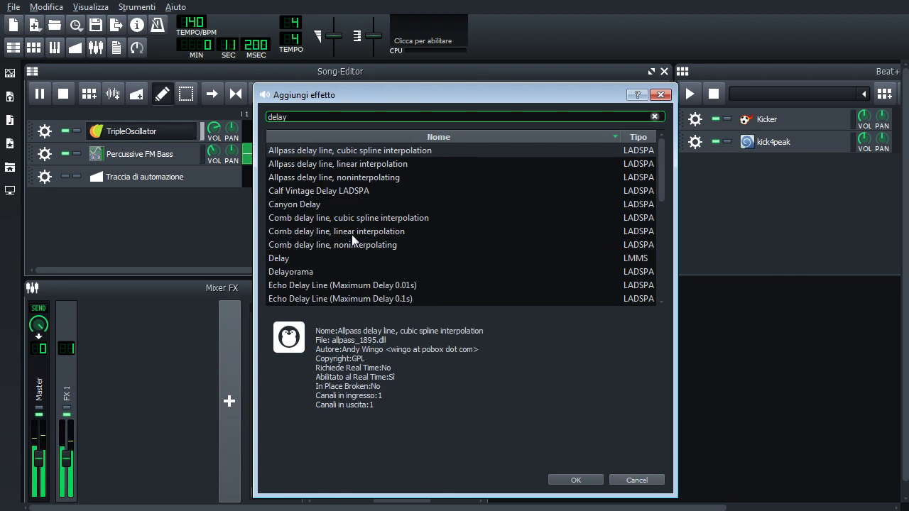
left_click(341, 177)
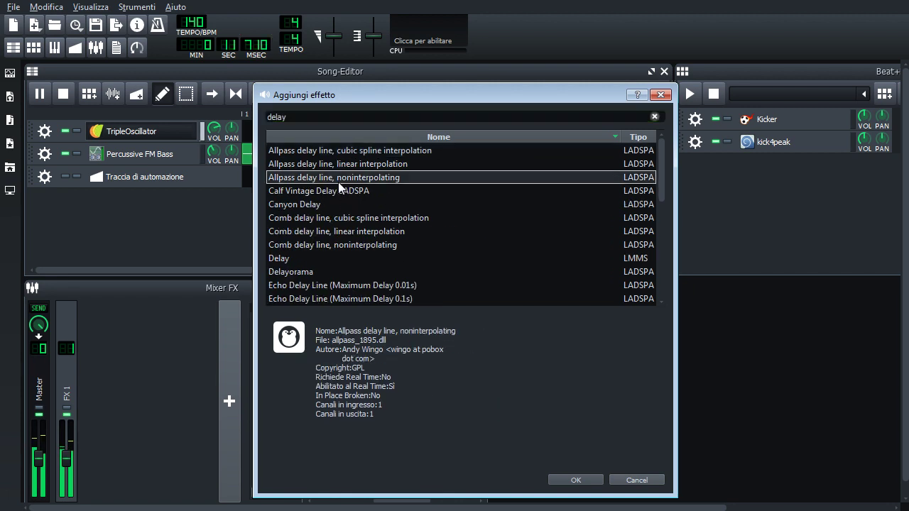
double_click(338, 191)
Set the Calf Vintage Delay's tempo to 140 and lower the Feedback Delay Line's wet/dry level to 0.01.
right_click(720, 332)
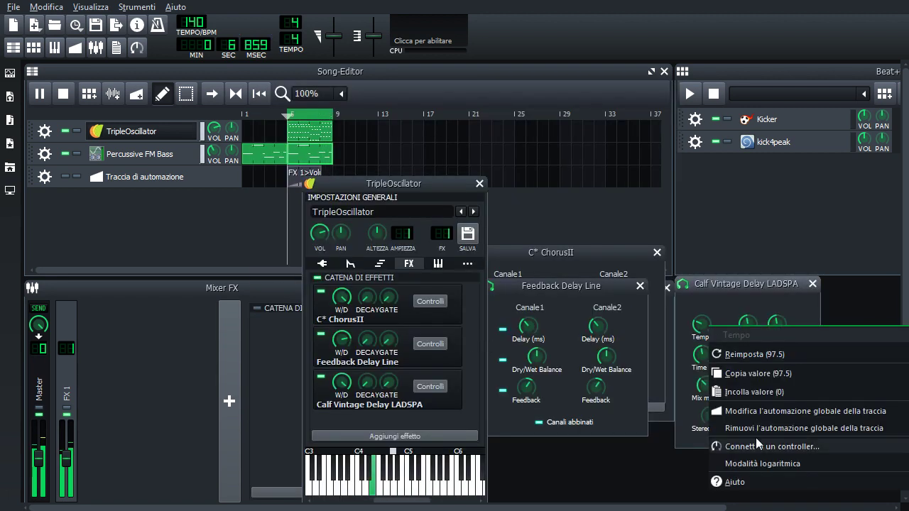
left_click(722, 312)
double_click(701, 327)
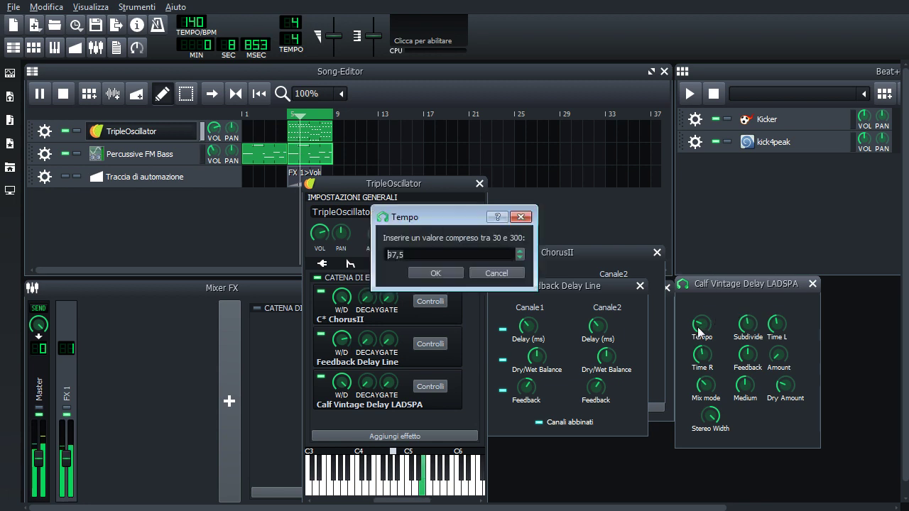
type("14")
key("Return")
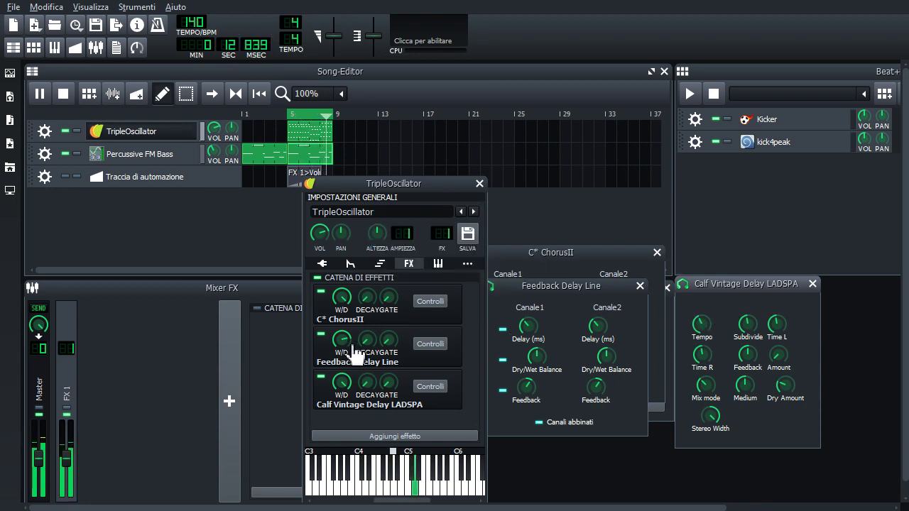
left_click_drag(343, 348, 343, 373)
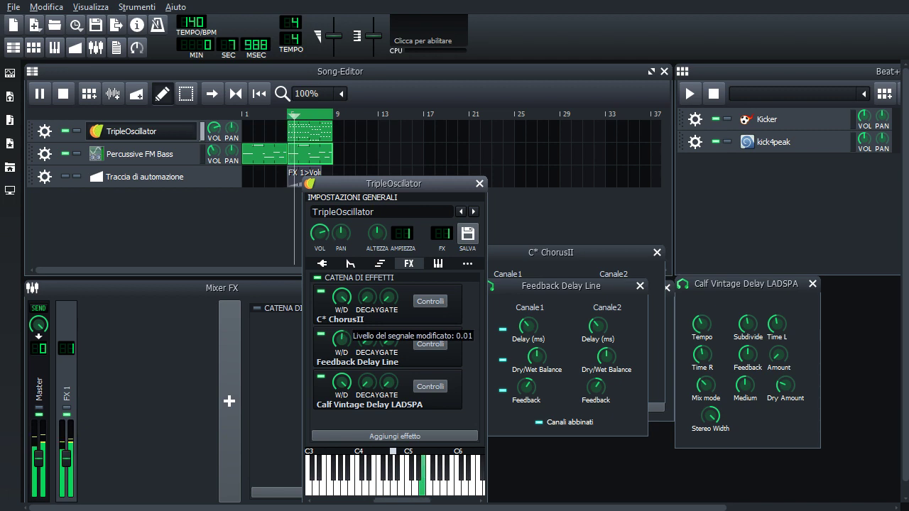
Raise the Calf Vintage Delay's amount to 1.145 and set its left time to 7, reducing the right time too.
left_click(778, 353)
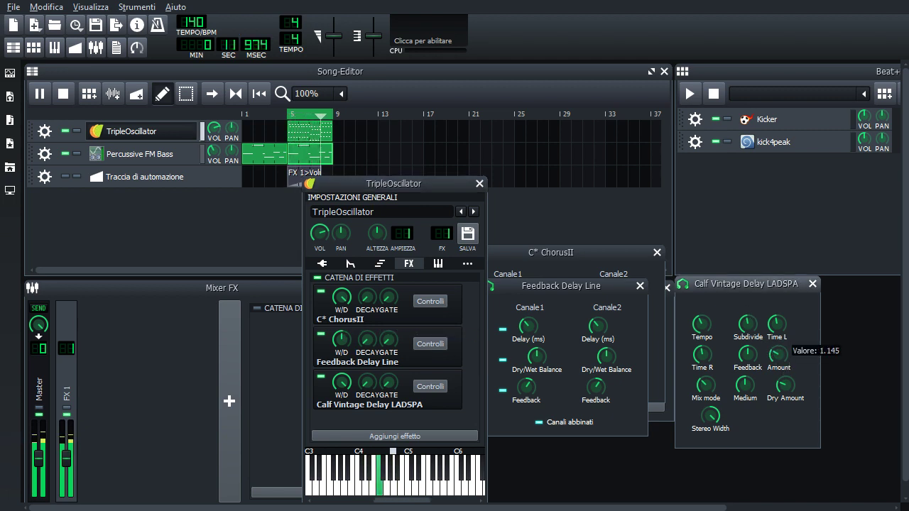
scroll(783, 330, "up", 1)
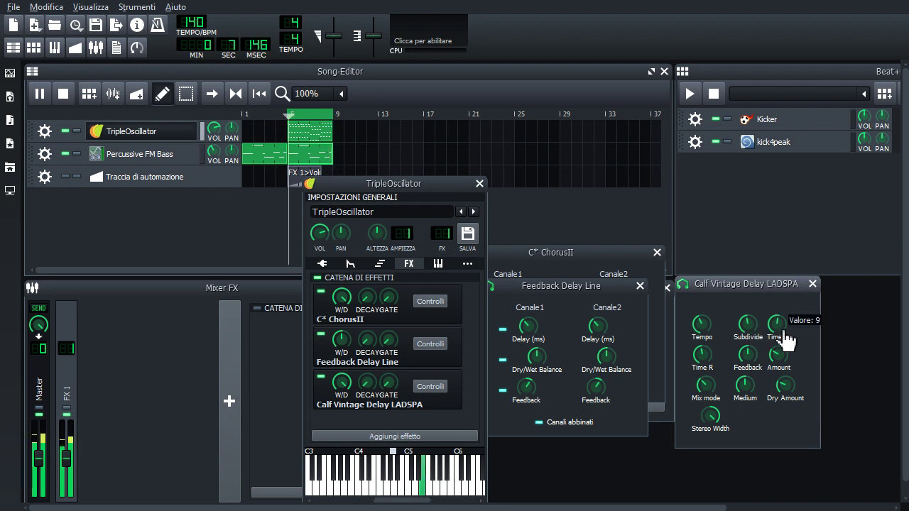
mouse_move(711, 367)
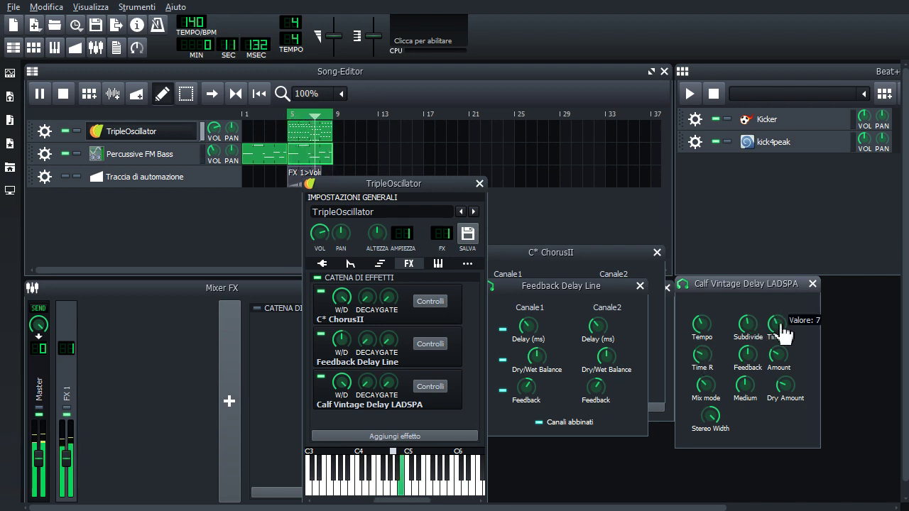
Switch oscillator 2 to a sine wave with a readjusted low volume, and slightly lower the song's master pitch.
left_click(323, 264)
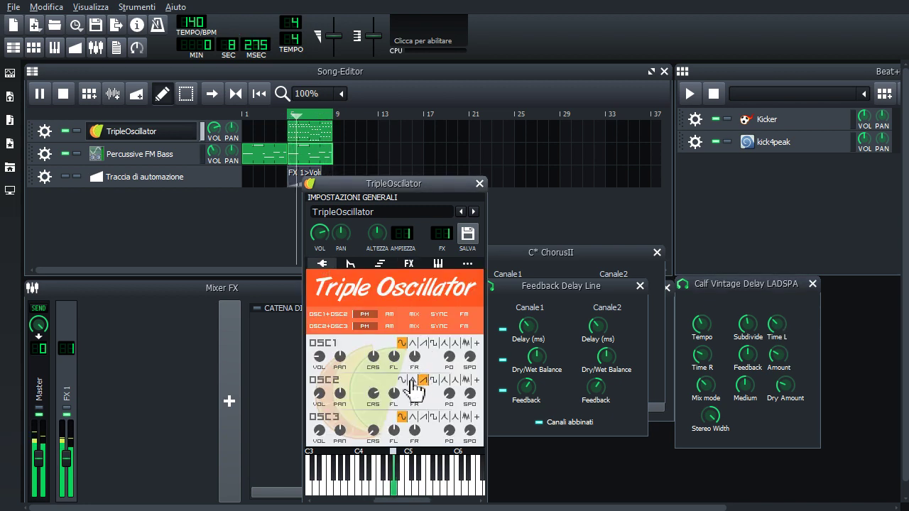
left_click(402, 380)
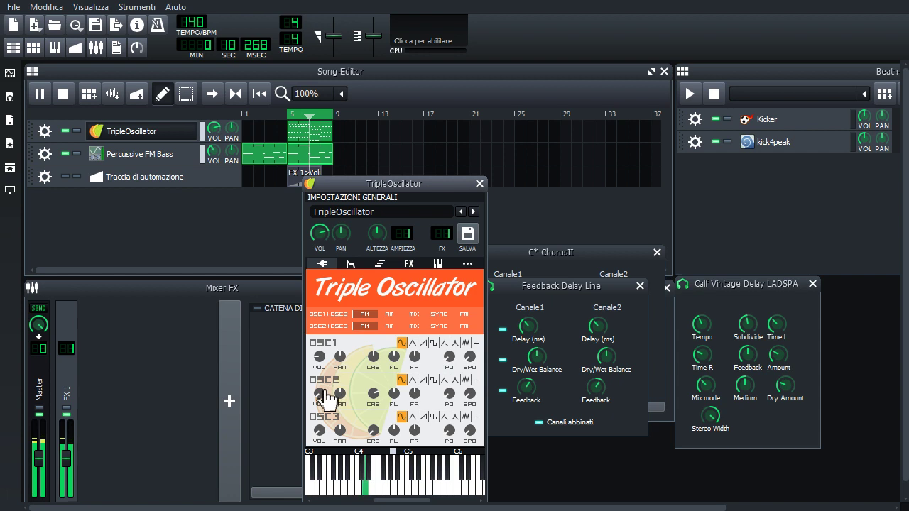
left_click_drag(321, 393, 321, 419)
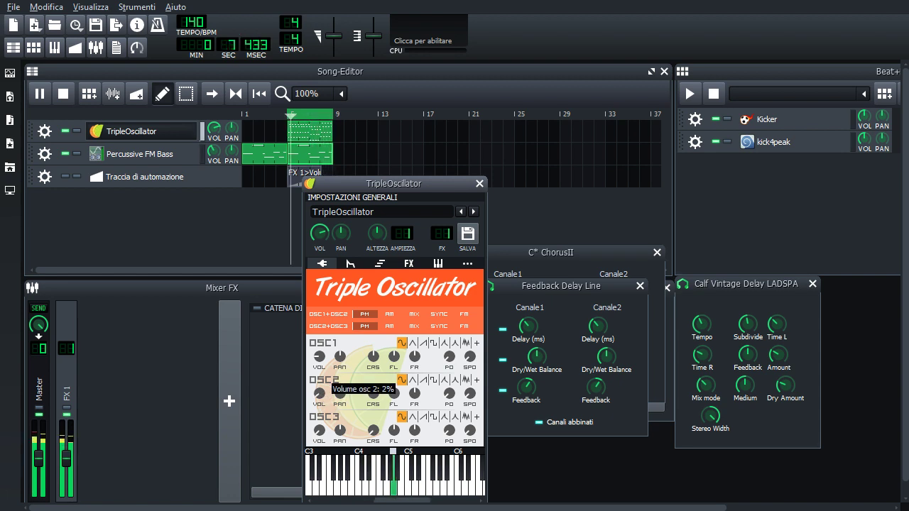
left_click_drag(321, 419, 321, 413)
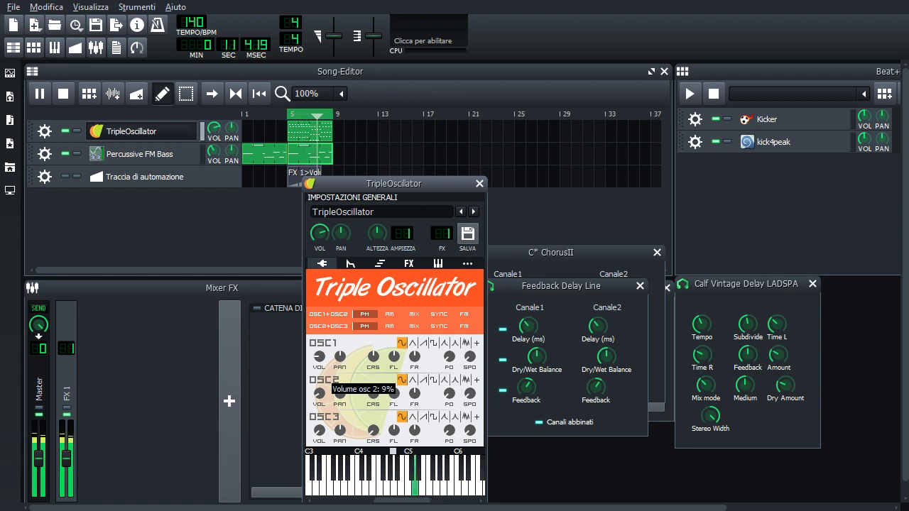
left_click_drag(320, 393, 320, 418)
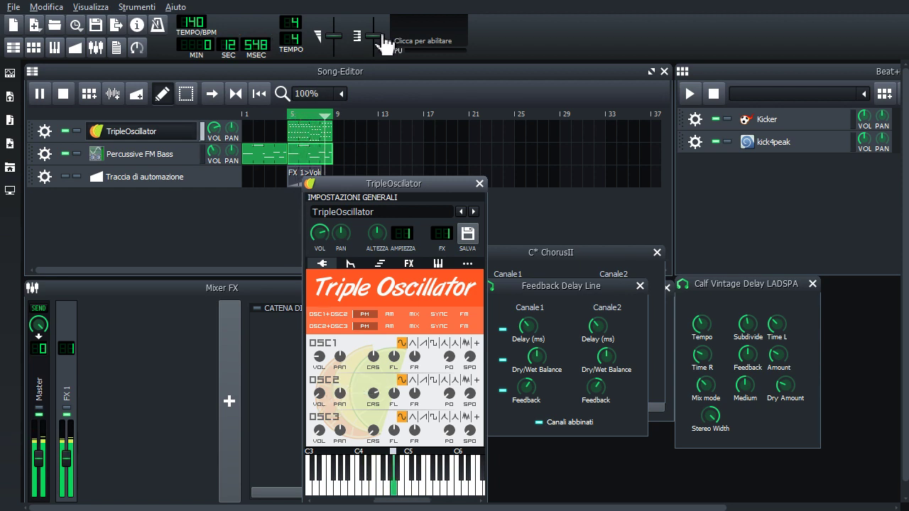
left_click_drag(380, 37, 383, 44)
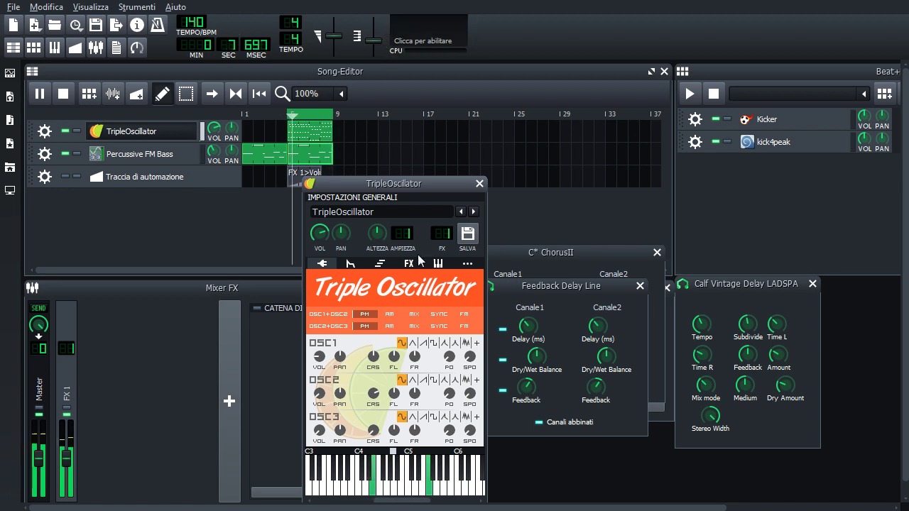
Remove the Feedback Delay Line from the TripleOscillator's effects chain.
left_click(415, 262)
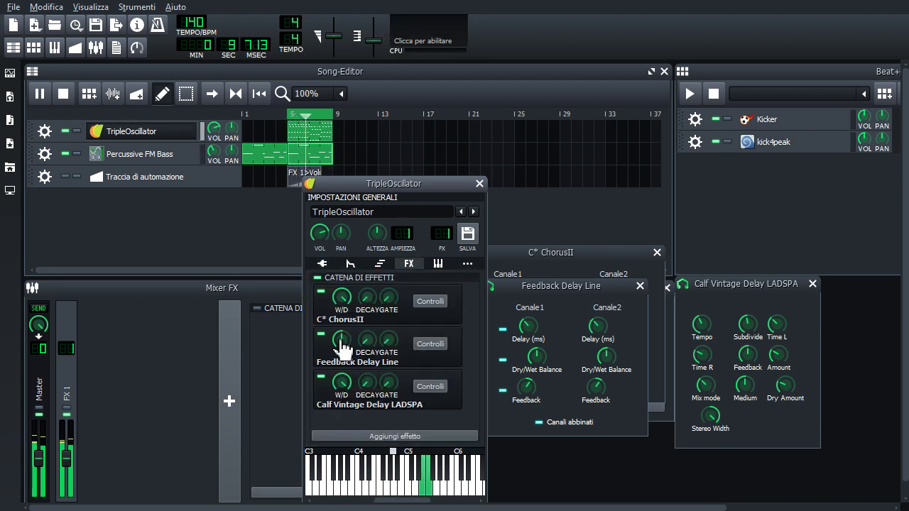
right_click(321, 349)
left_click(364, 414)
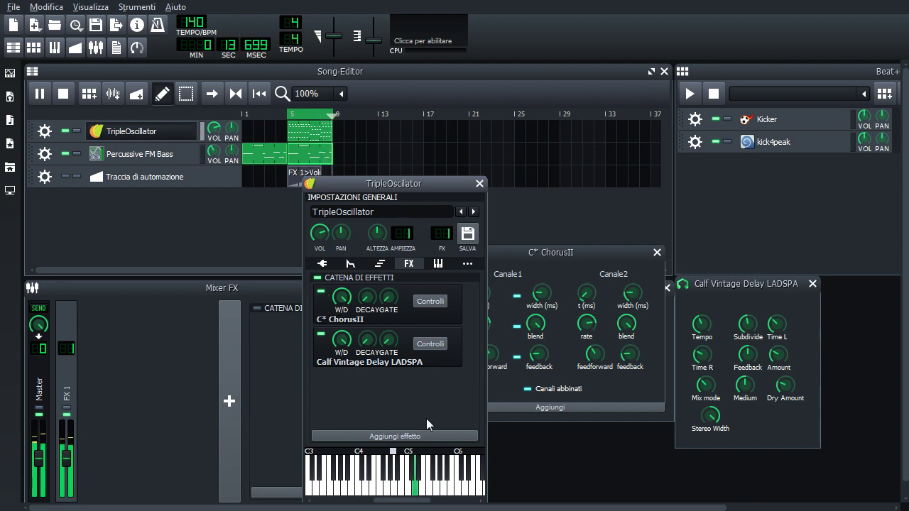
Search the effects for "feed" and add Feedback Delay Line (Maximum Delay 0.01s) to the TripleOscillator's chain.
left_click(393, 435)
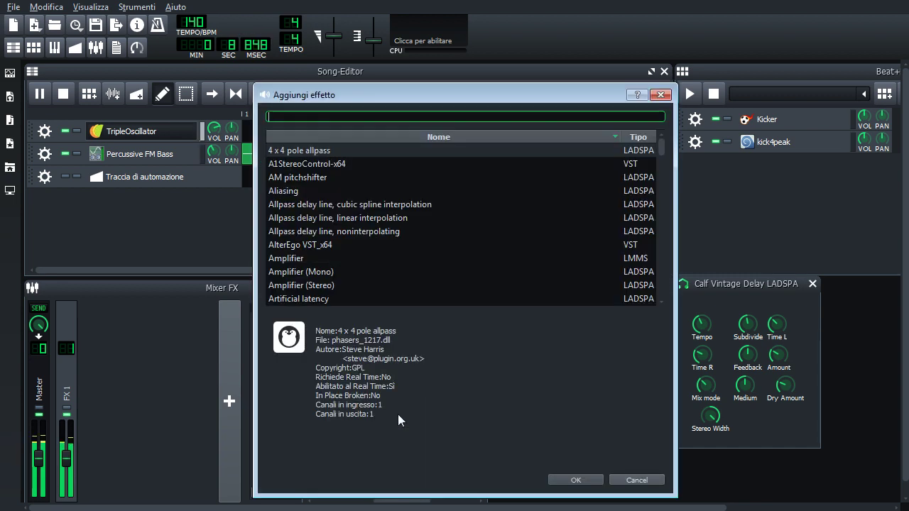
scroll(372, 274, "down", 4)
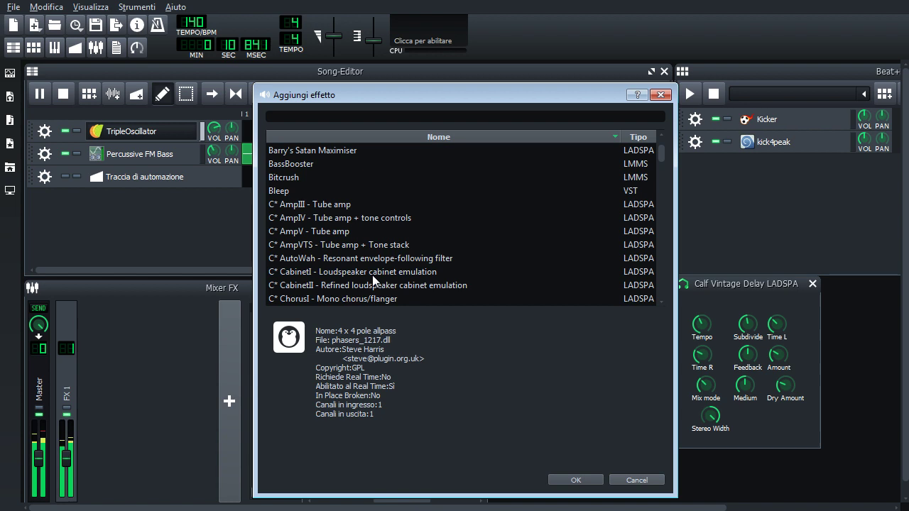
scroll(331, 247, "down", 7)
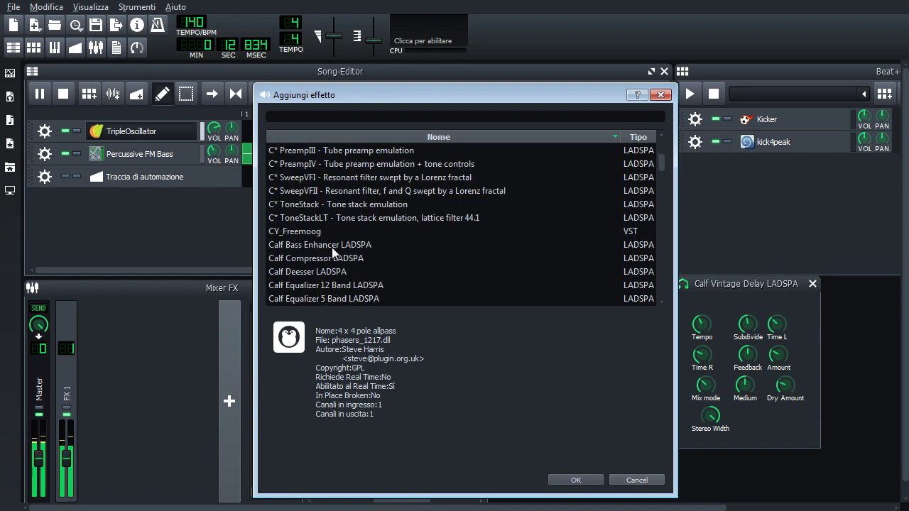
scroll(332, 248, "down", 2)
scroll(332, 247, "up", 4)
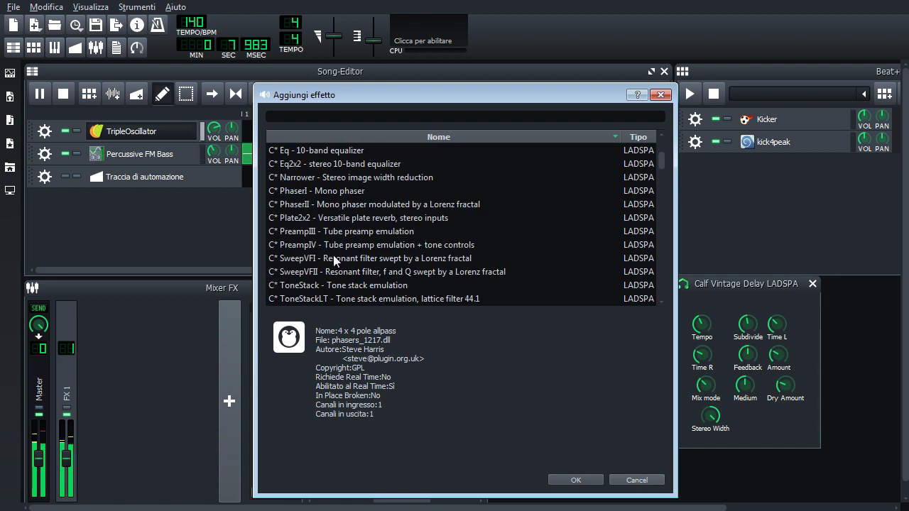
scroll(417, 259, "down", 4)
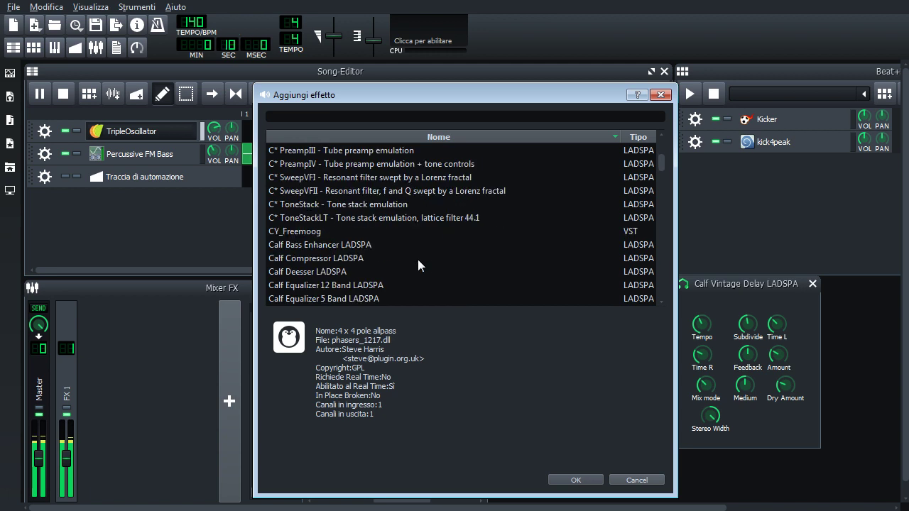
left_click(329, 118)
type("feed")
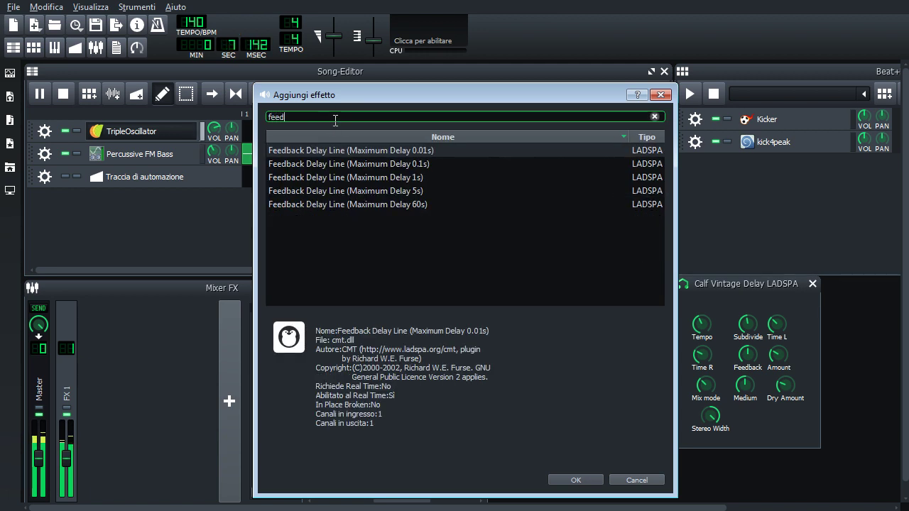
double_click(395, 149)
Move the Feedback Delay Line's controls beside the instrument window and reduce the delay time strongly.
left_click_drag(810, 361, 175, 261)
left_click_drag(161, 370, 161, 384)
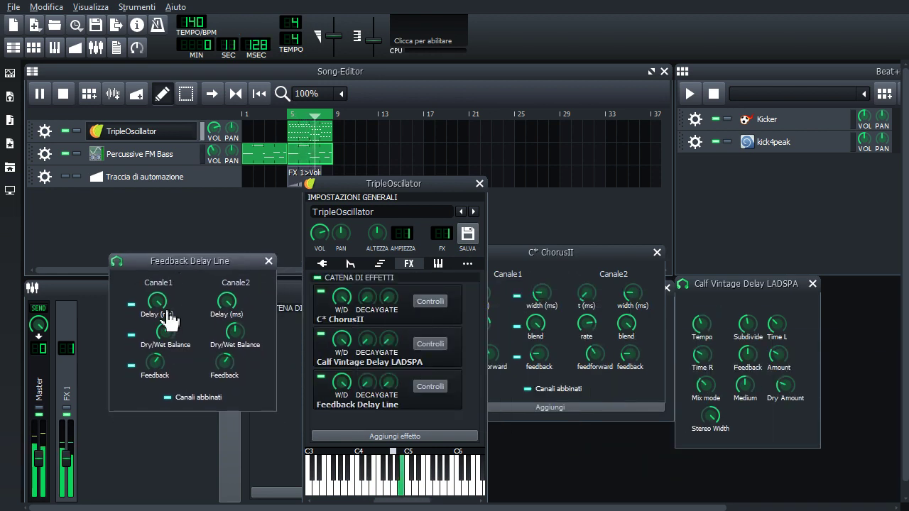
left_click_drag(167, 308, 157, 335)
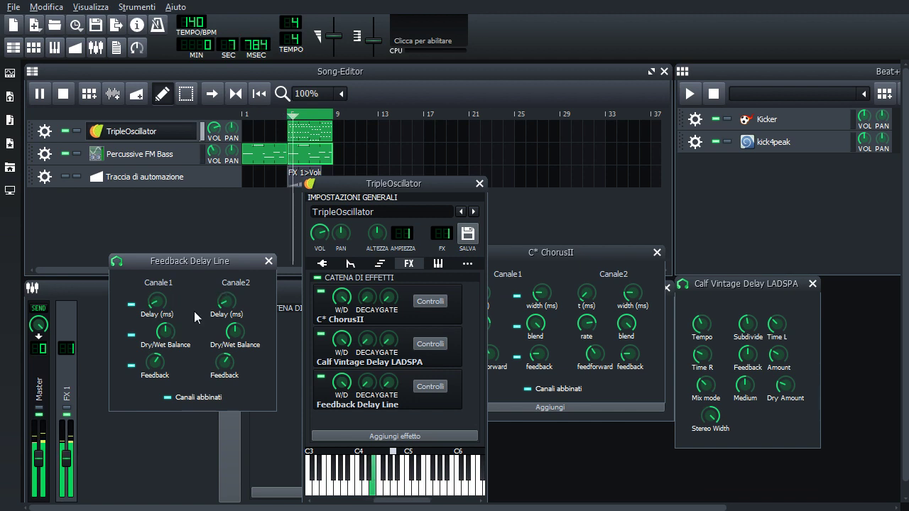
Raise oscillator 2's volume slightly and fine-tune the Feedback Delay Line's delay time and feedback.
left_click(321, 263)
left_click_drag(319, 394, 319, 390)
left_click_drag(160, 305, 170, 305)
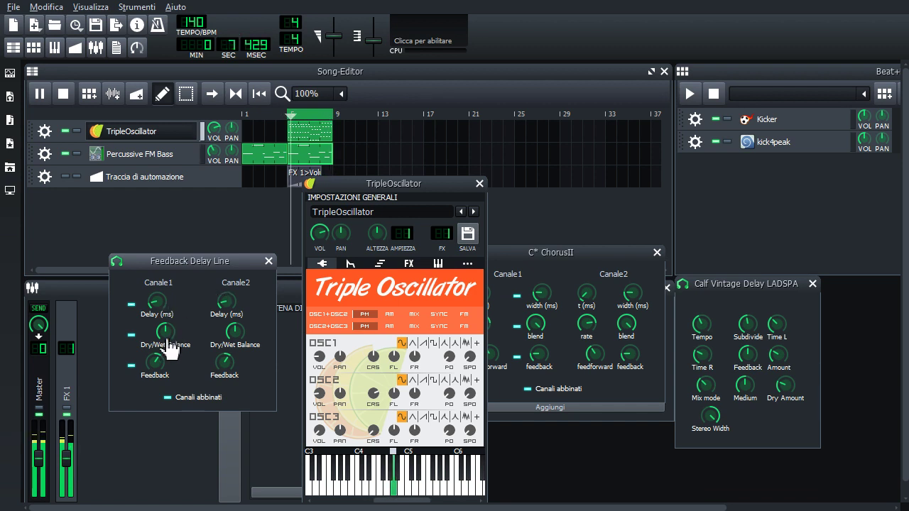
left_click_drag(159, 360, 159, 345)
left_click_drag(160, 301, 162, 306)
left_click_drag(155, 362, 155, 361)
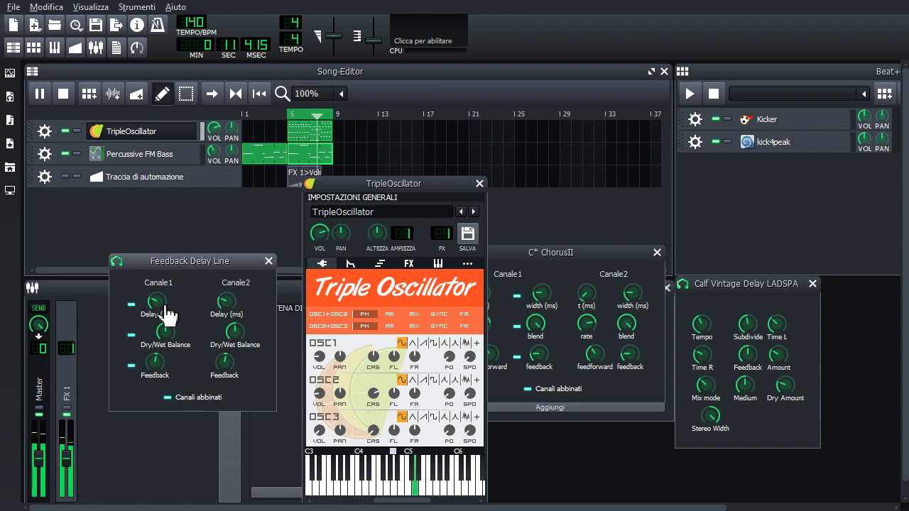
left_click_drag(157, 305, 157, 307)
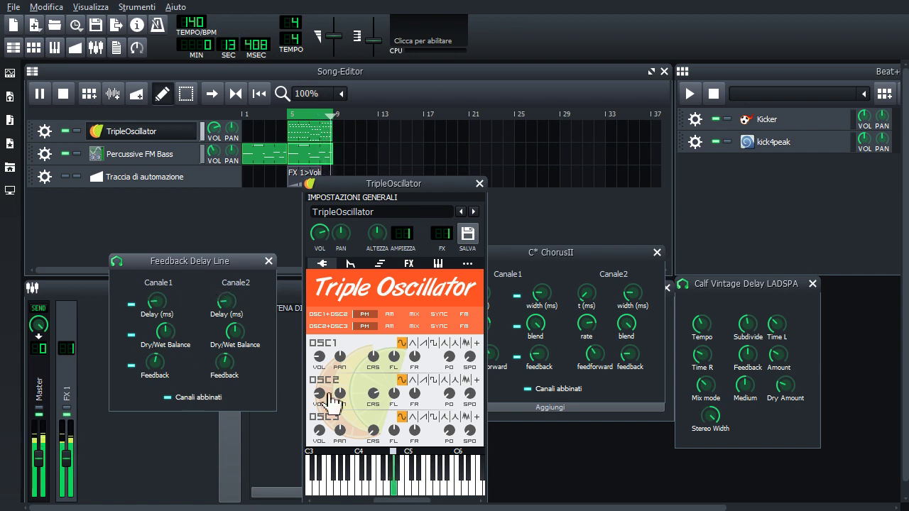
Fine-tune the volumes of oscillators 2 and 3, with oscillator 3 at about 7%.
left_click(319, 393)
left_click_drag(319, 392, 319, 391)
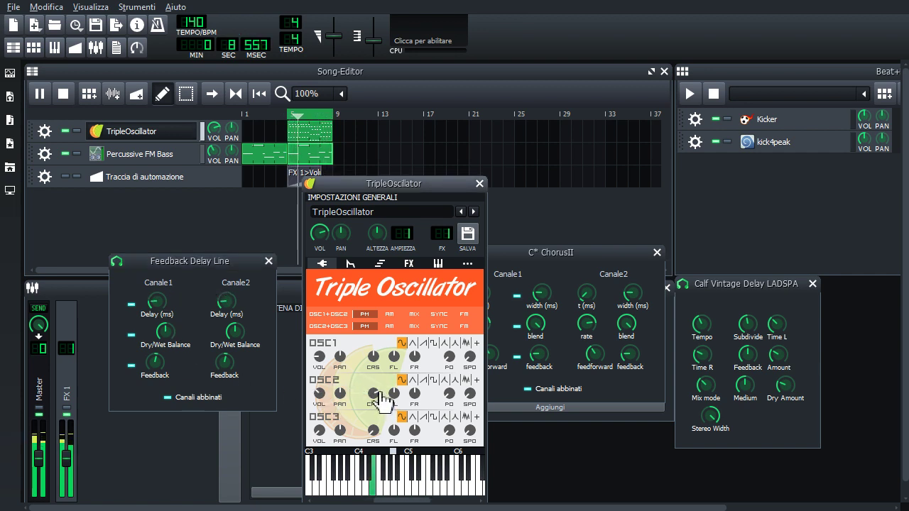
left_click(319, 431)
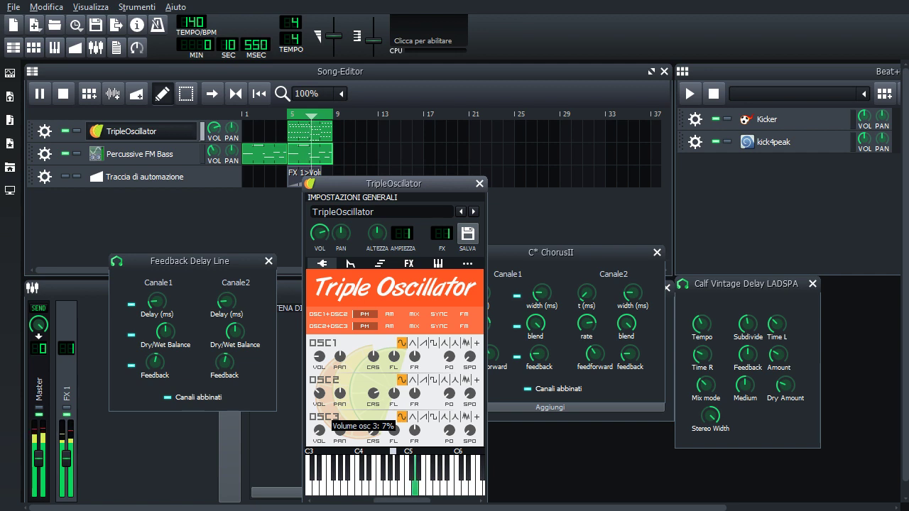
left_click_drag(319, 430, 319, 429)
Try a saw wave and coarse detuning on oscillator 3, and settle on a square wave.
left_click(424, 418)
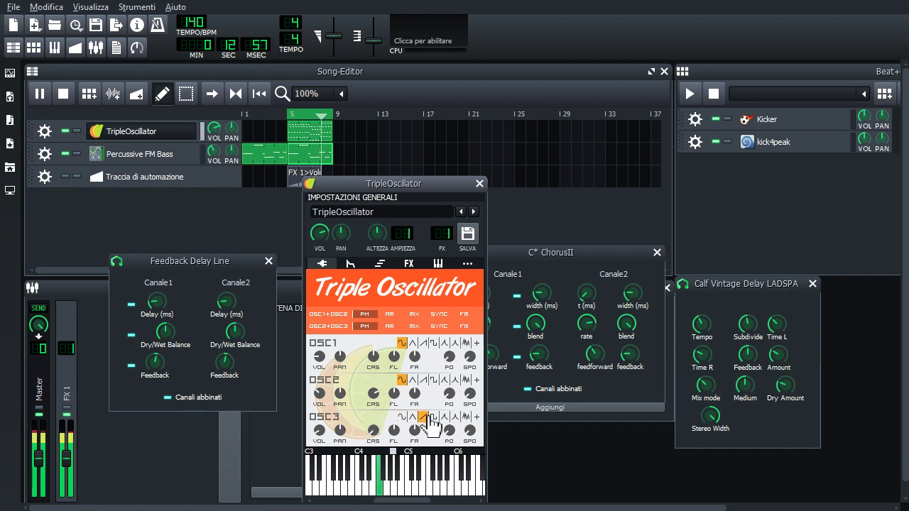
double_click(377, 435)
key("Escape")
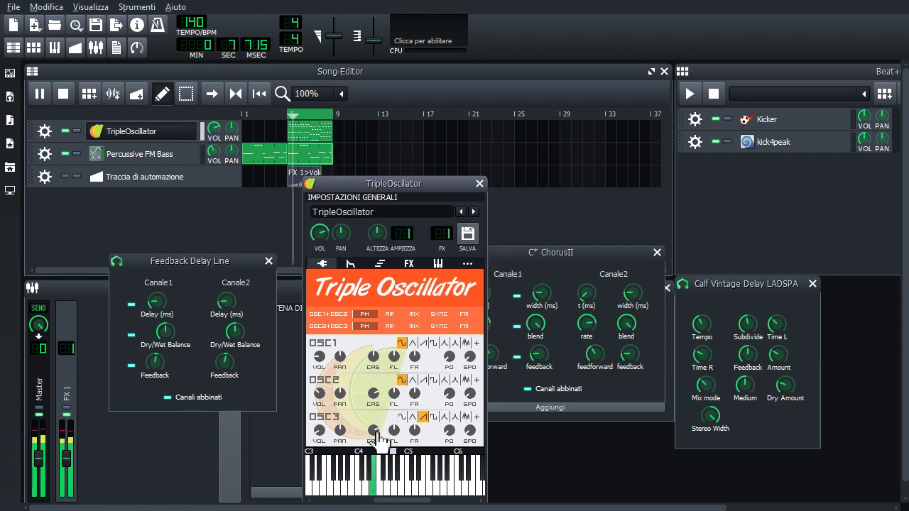
double_click(377, 434)
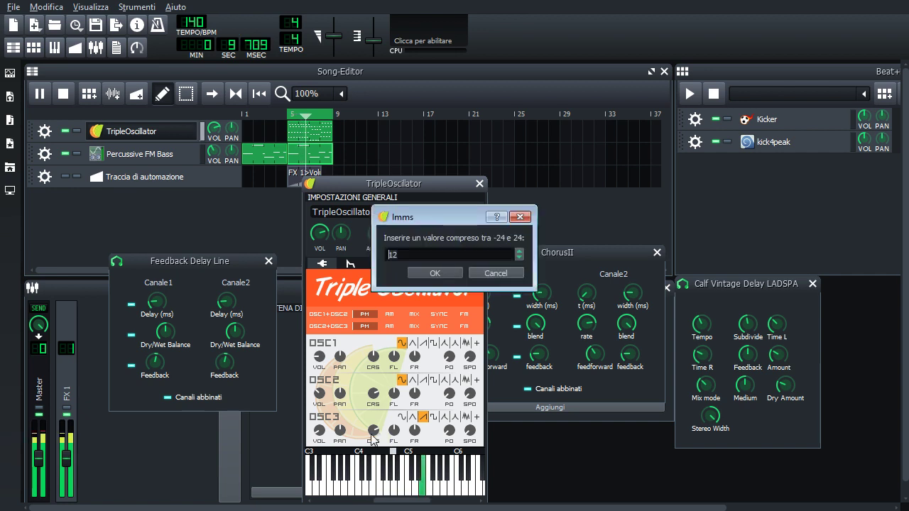
key("Escape")
left_click(433, 417)
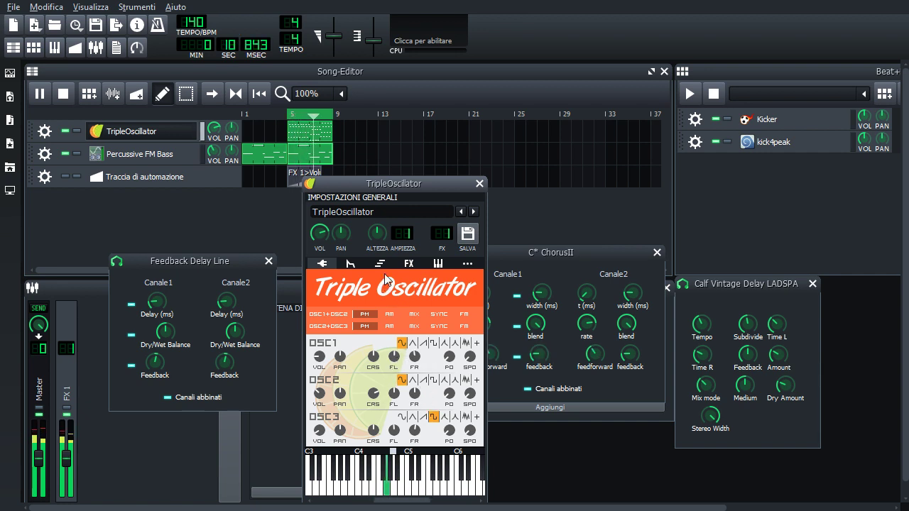
Close the TripleOscillator window and copy the lead and bass clips from bar 5 to bar 9 in the Song-Editor.
left_click(411, 264)
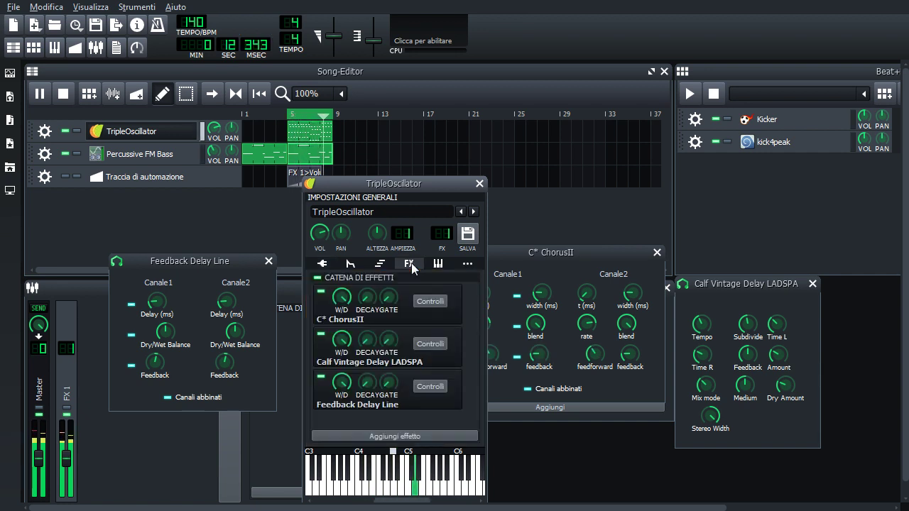
left_click(479, 184)
left_click_drag(323, 132, 342, 162, "ctrl")
Open the copied Percussive FM Bass clip and raise the note starting at bar 3 to C5.
double_click(357, 160)
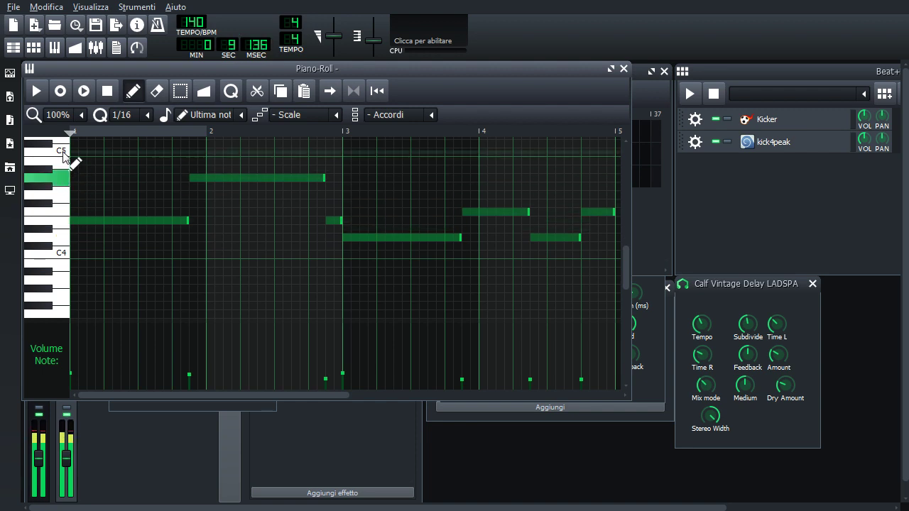
left_click(63, 152)
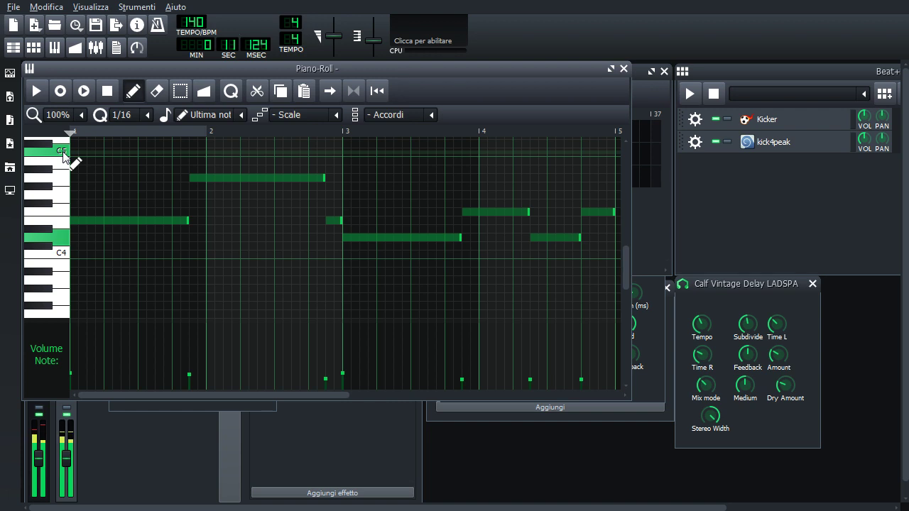
scroll(419, 248, "up", 1)
left_click_drag(371, 269, 371, 186)
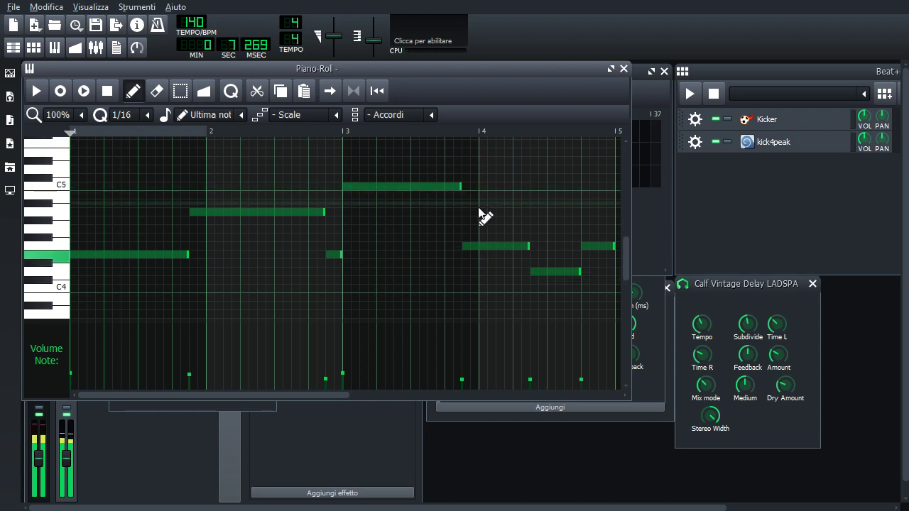
Add the notes D5, F5 and D5 after the bar 3 note, shortening F5 to end where the last D5 starts.
left_click(469, 169)
scroll(536, 158, "up", 1)
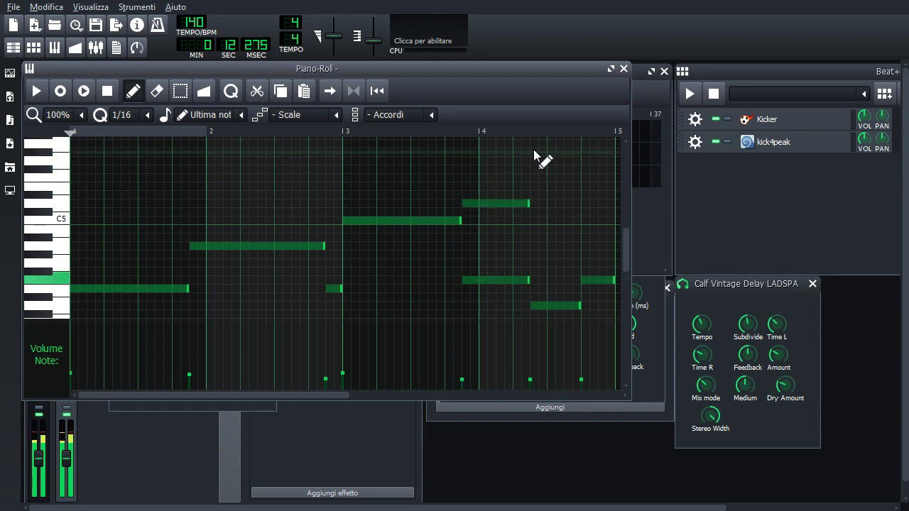
scroll(536, 157, "up", 1)
left_click(539, 212)
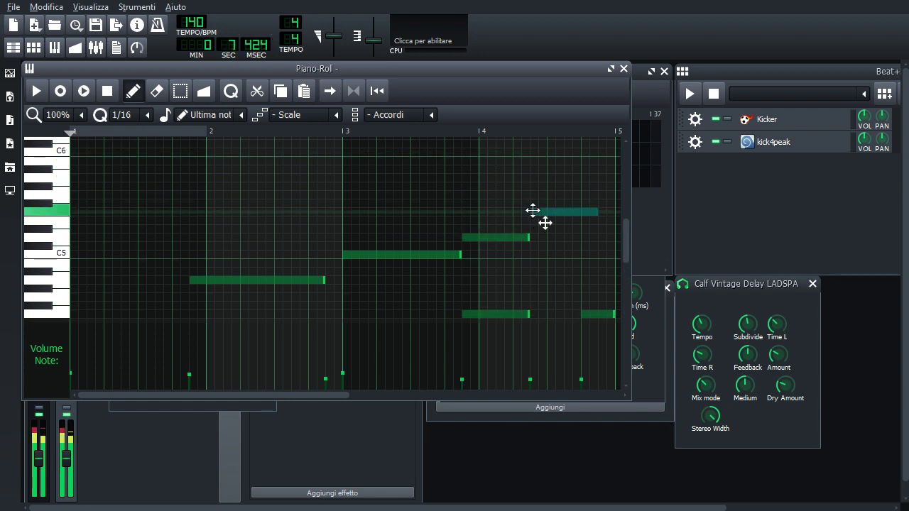
left_click_drag(532, 210, 582, 212)
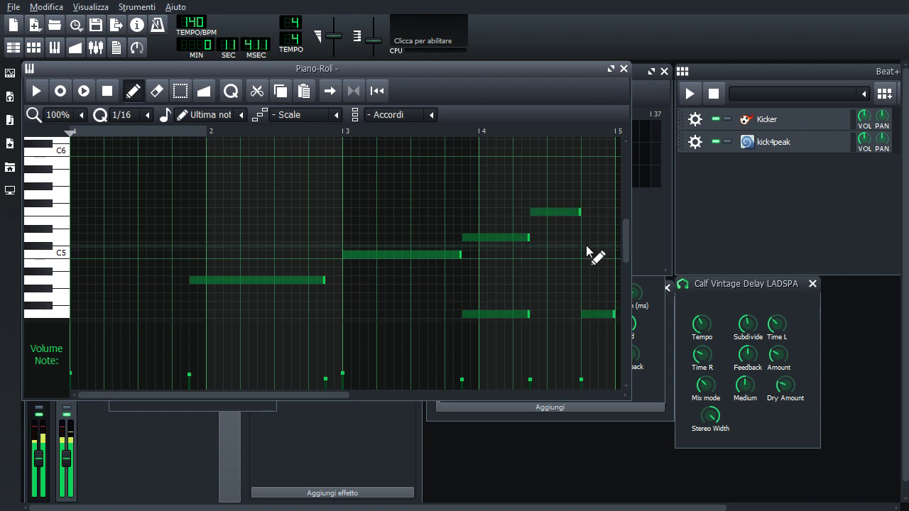
left_click(583, 238)
Delete the three original low notes at the end of the bass pattern and close the Piano-Roll.
scroll(583, 238, "down", 3)
right_click(524, 212)
right_click(536, 237)
right_click(596, 211)
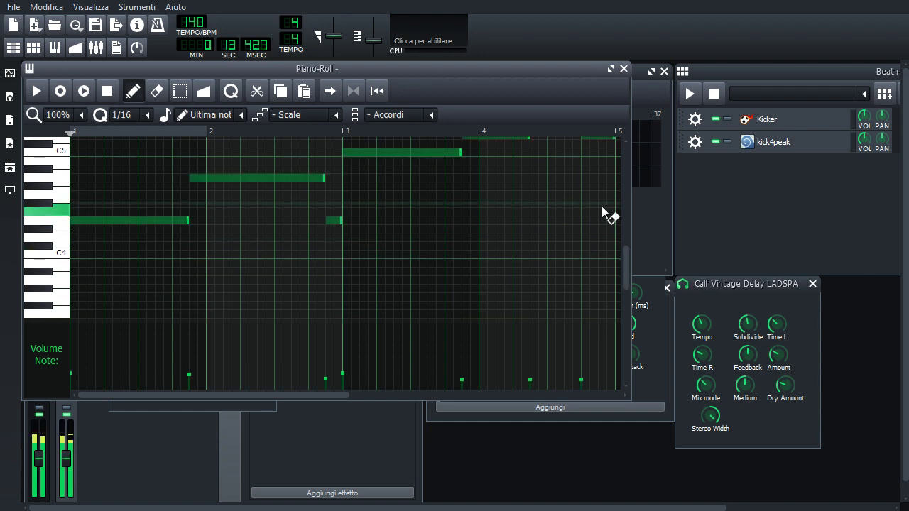
scroll(594, 188, "up", 1)
left_click(624, 68)
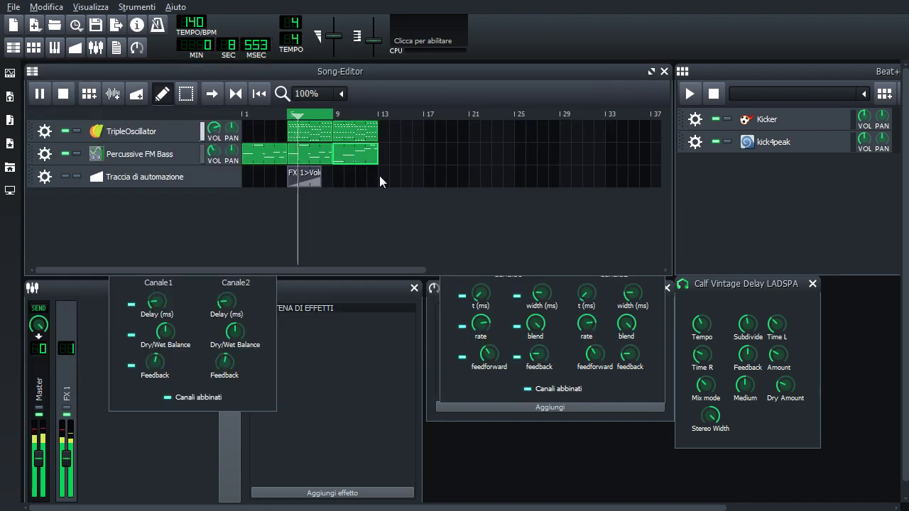
Open the copied TripleOscillator clip at bar 9, stop playback and audition pitches between C4 and D5 on the piano keys.
double_click(369, 139)
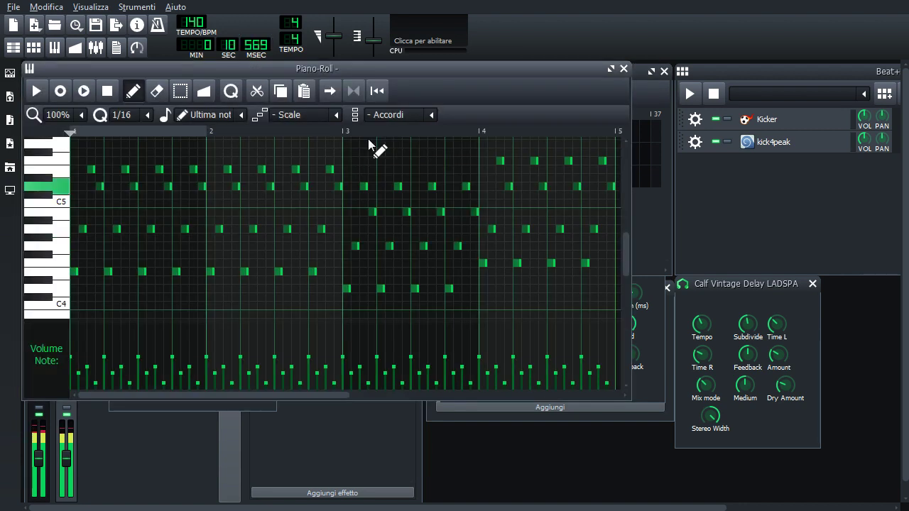
left_click(108, 91)
left_click(63, 186)
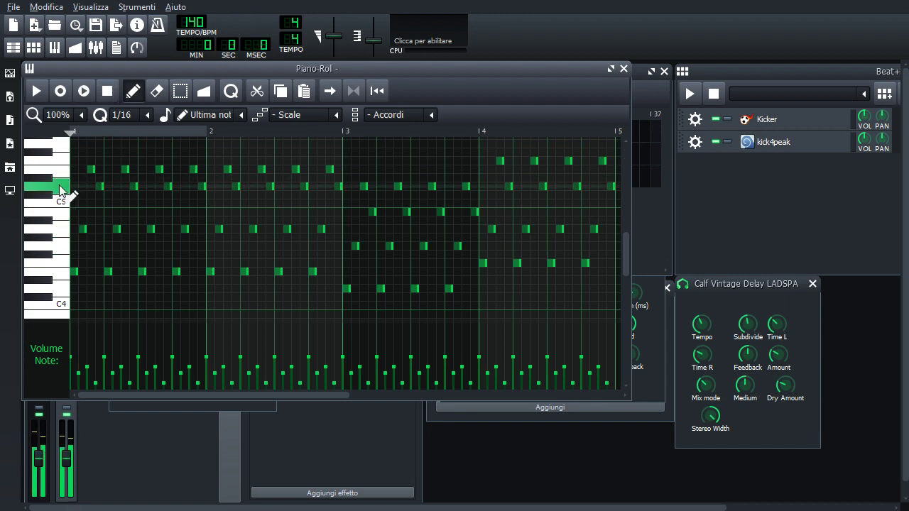
mouse_move(62, 186)
left_mouse_down()
mouse_move(64, 277)
mouse_move(71, 263)
mouse_move(66, 237)
mouse_move(63, 293)
left_mouse_up()
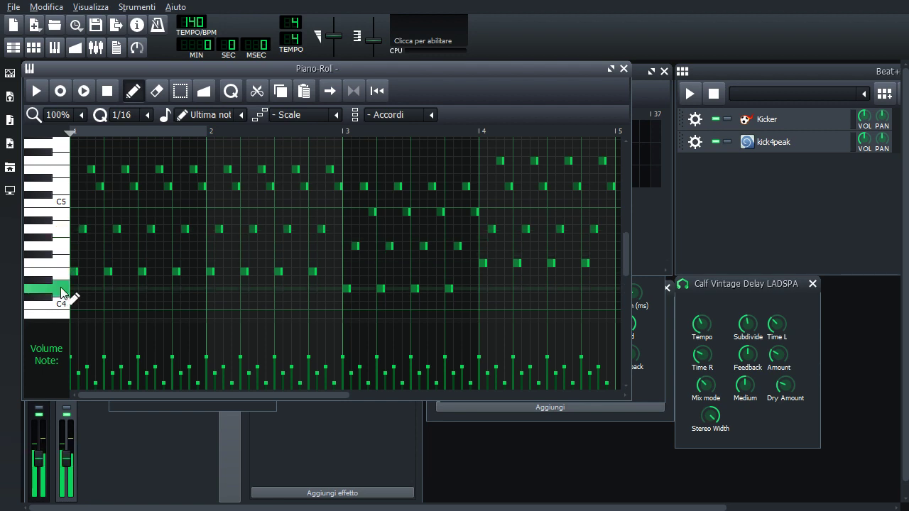
left_click(58, 196)
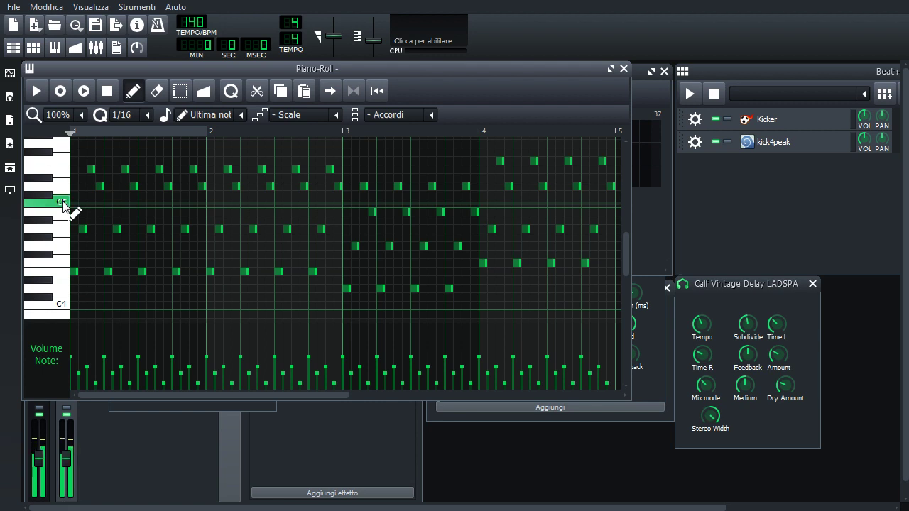
left_click_drag(62, 205, 64, 238)
left_click(63, 206)
left_click(64, 213)
left_click(65, 229)
left_click(66, 246)
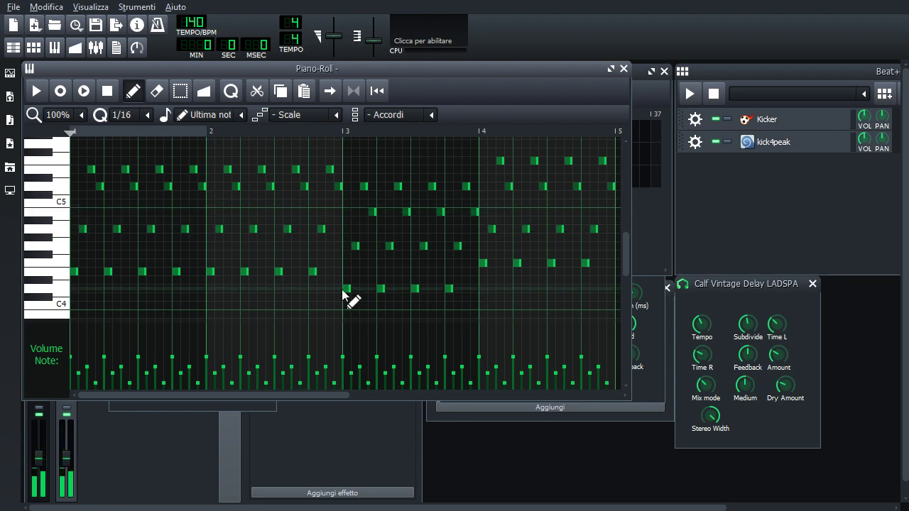
Select the four D4 notes in bar 3 and raise them together to E4.
left_click(180, 91)
left_click_drag(337, 277, 477, 310)
left_click(138, 92)
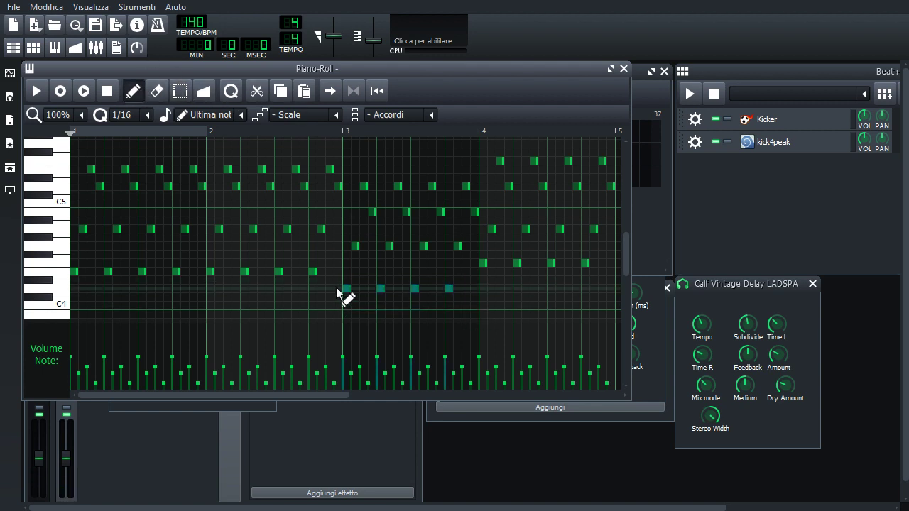
left_click_drag(343, 288, 345, 278)
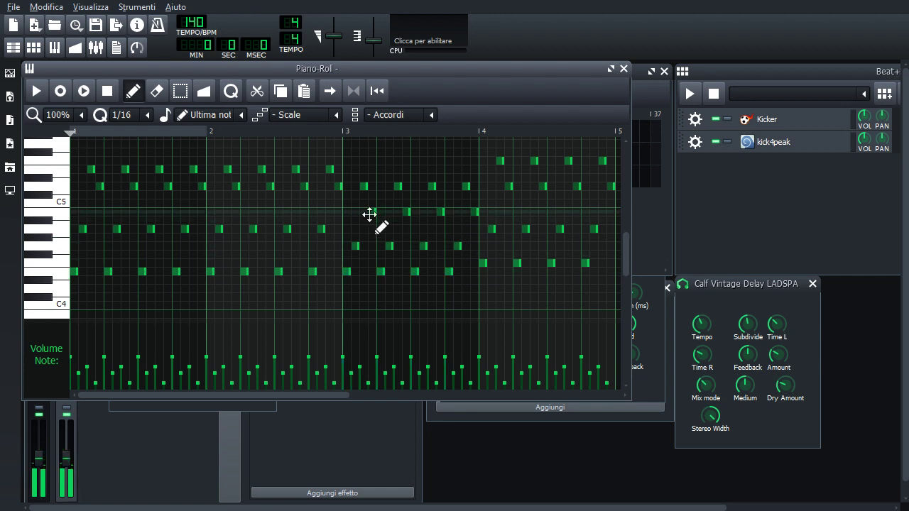
Raise bar 3's four B4 notes and bar 4's first A4 by a semitone, and raise bar 3's four D5 notes to E5.
left_click_drag(372, 215, 501, 235)
left_click_drag(373, 214, 487, 194)
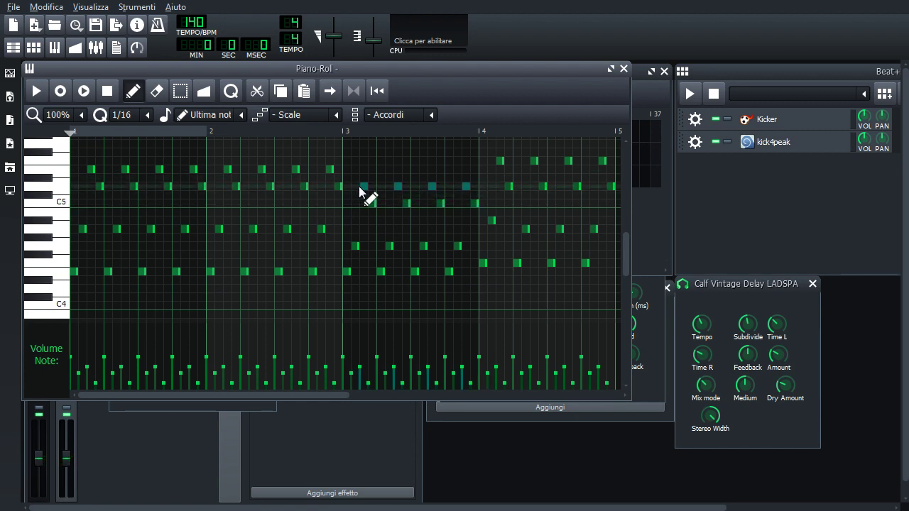
left_click_drag(361, 186, 362, 171)
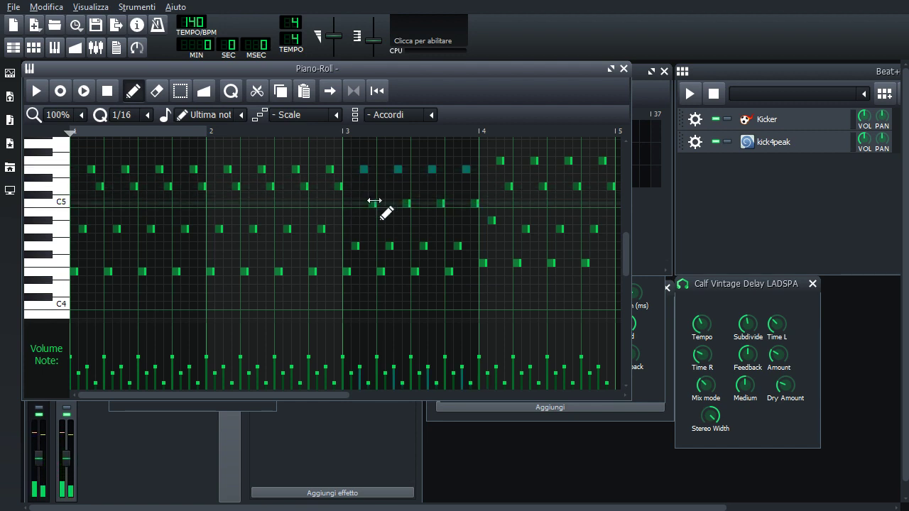
Replace the third C5 note of bar 3 with B4 and the fourth one with G4.
left_click(472, 204)
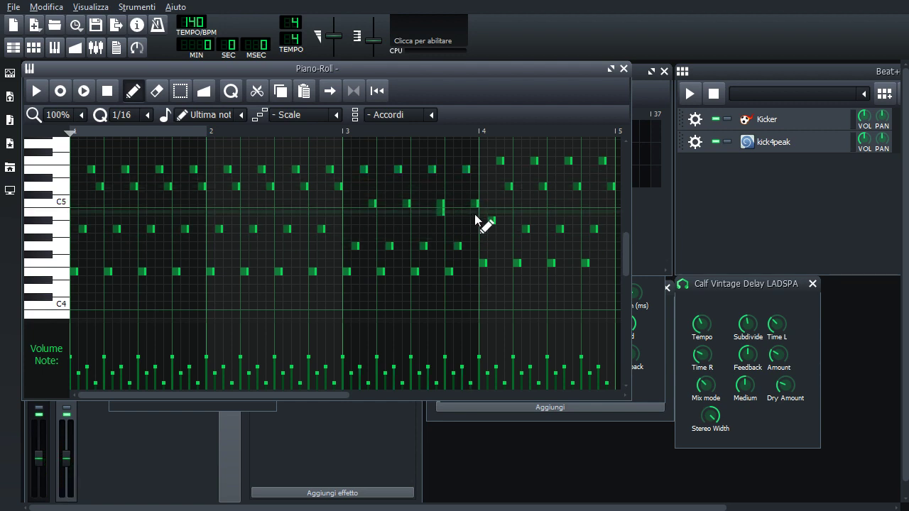
right_click(475, 205)
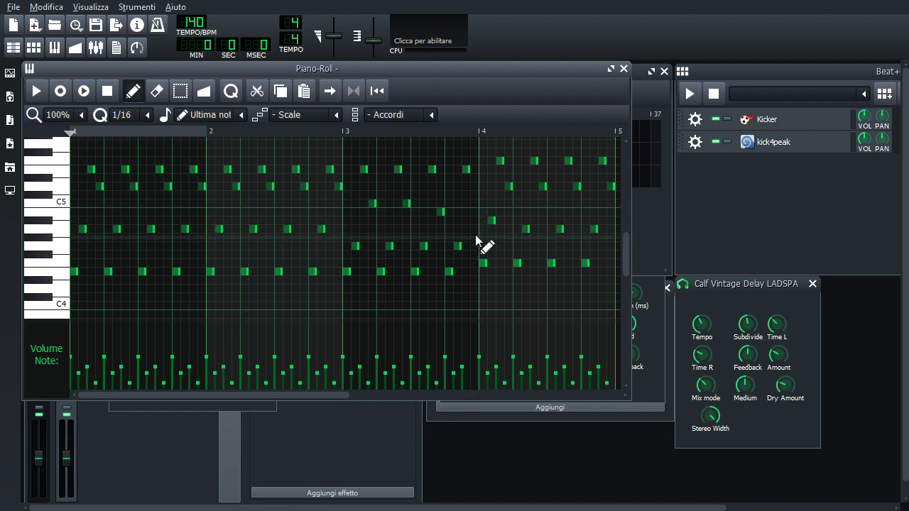
left_click(472, 244)
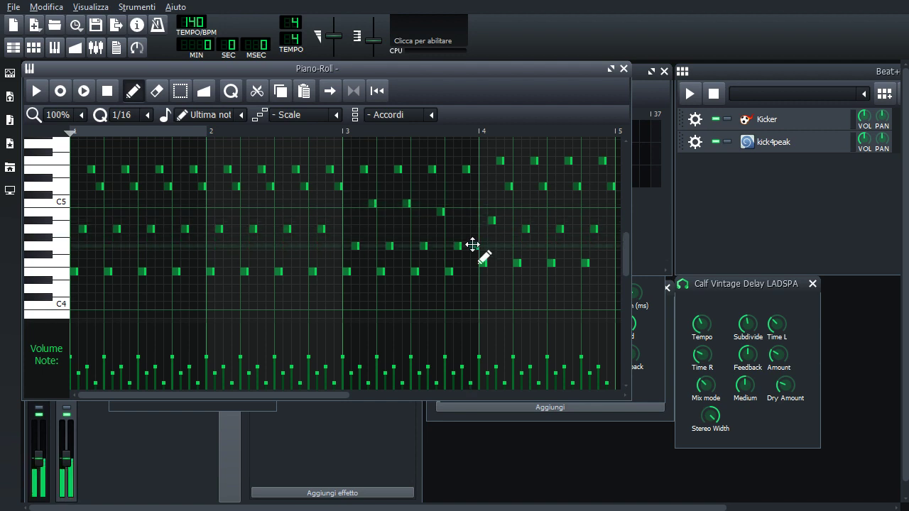
right_click(472, 244)
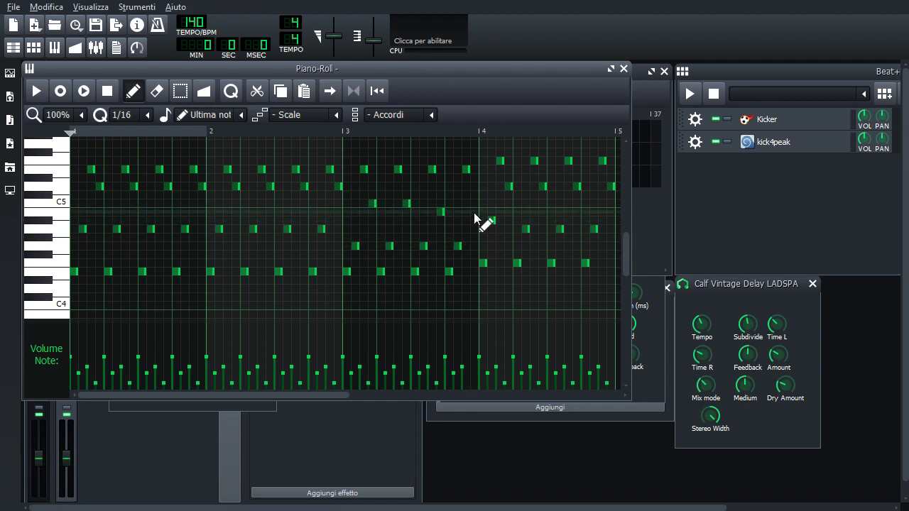
left_click(473, 246)
Replace the last E4 note of bar 3 with C4 and the G4 right after it with E4.
left_click(444, 274)
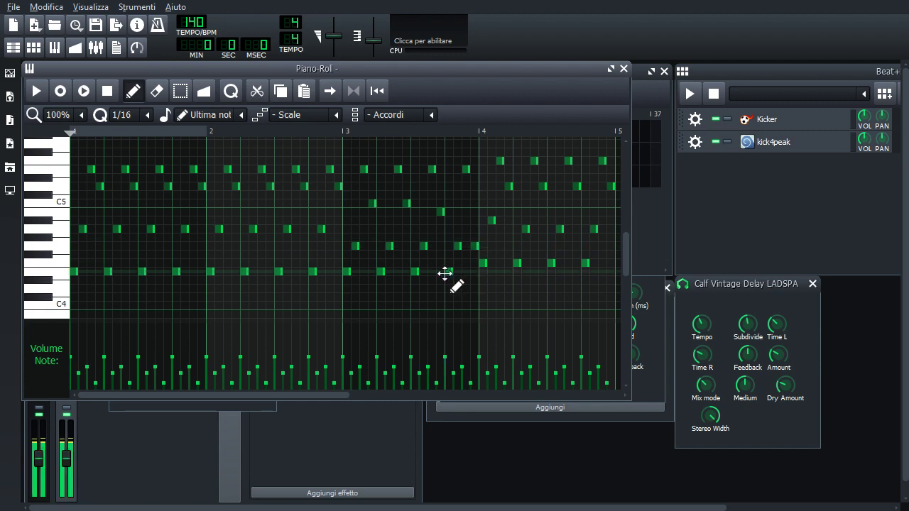
left_click(447, 297)
right_click(448, 297)
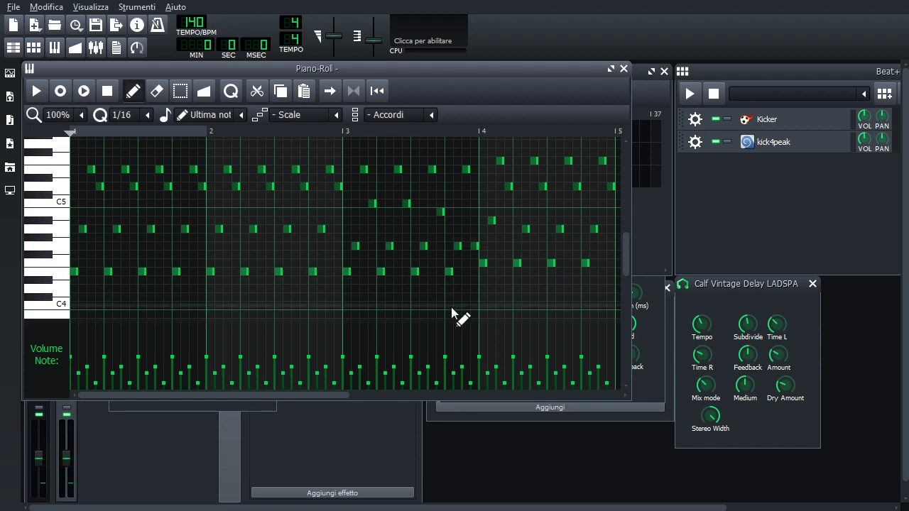
left_click(449, 308)
right_click(449, 272)
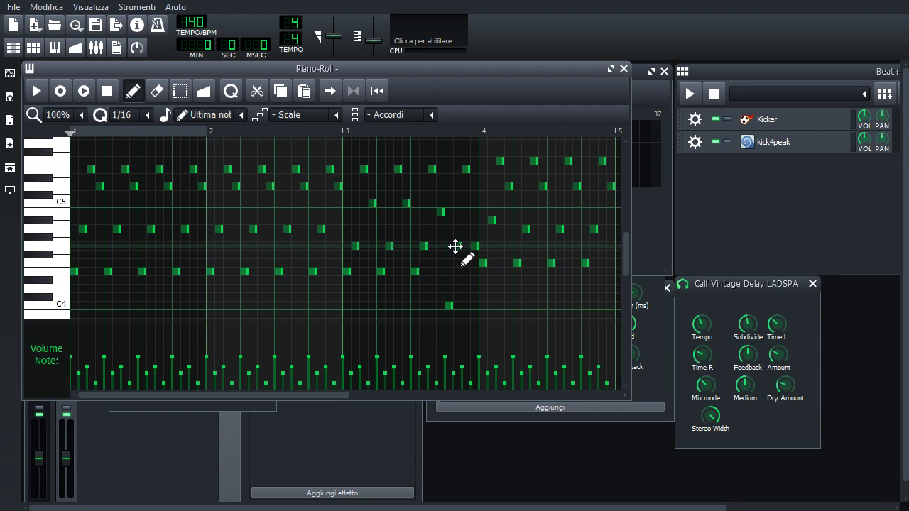
left_click(455, 246)
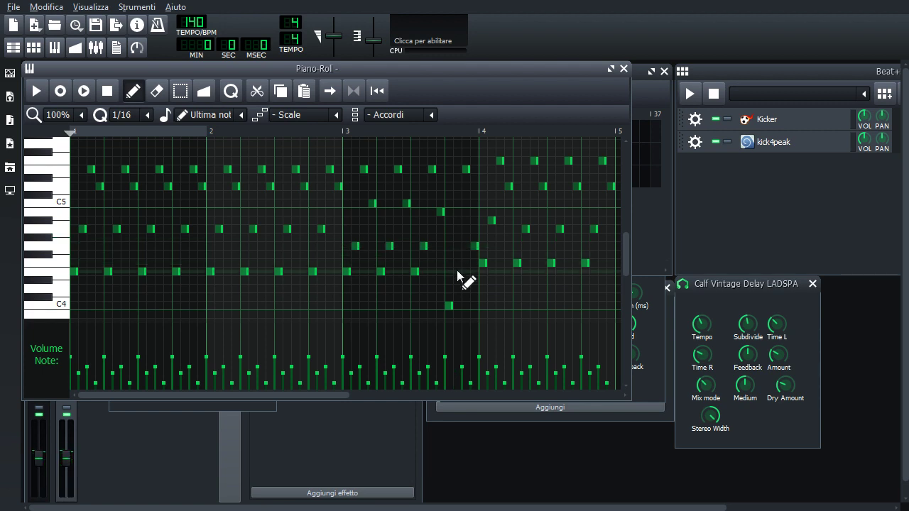
left_click(456, 272)
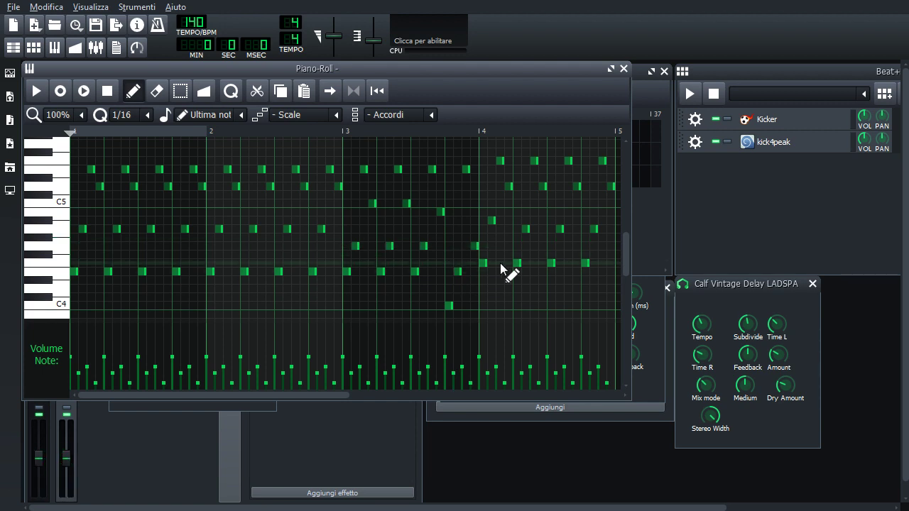
Play the pattern, replace the C4 note near the end of bar 3 with C#5, and stop playback.
left_click(39, 92)
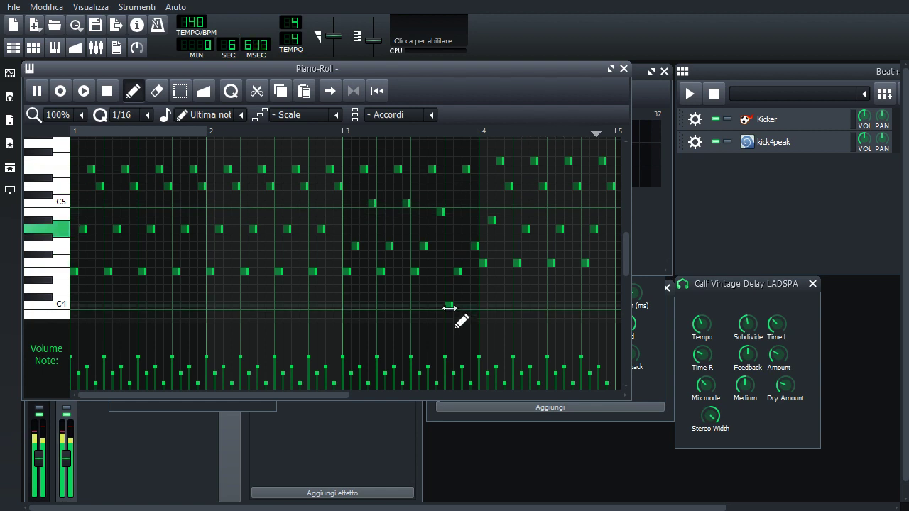
left_click(449, 204)
left_click_drag(449, 206, 449, 197)
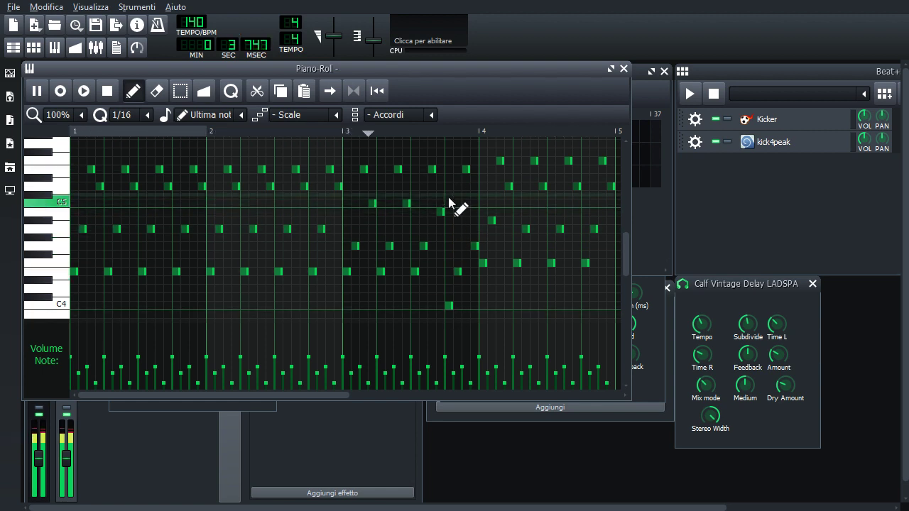
right_click(449, 305)
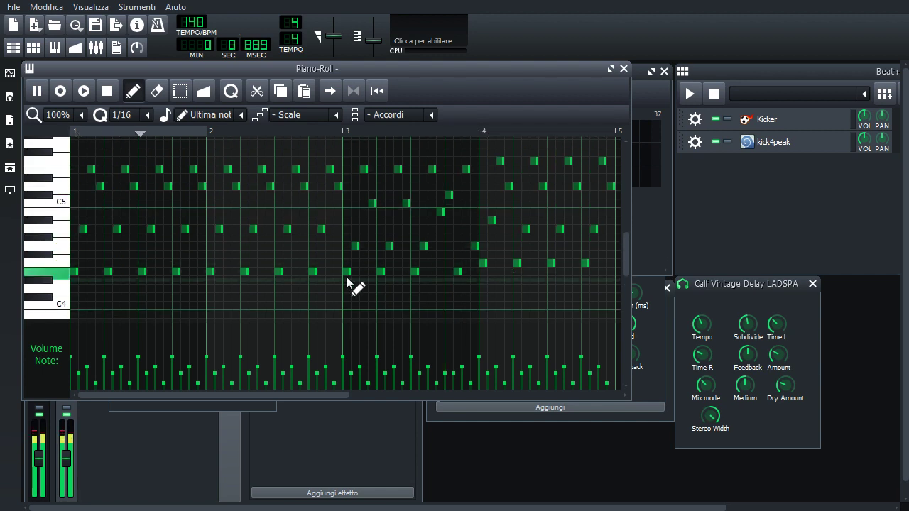
left_click(416, 272)
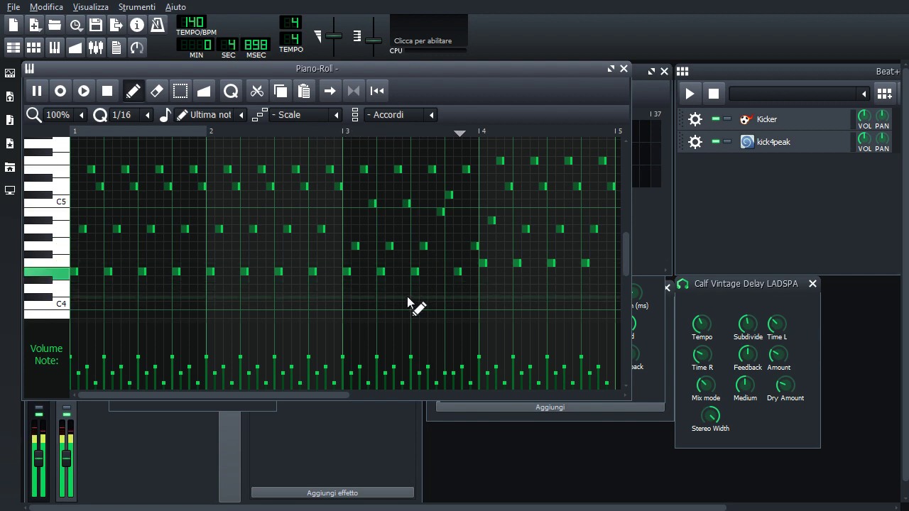
key("space")
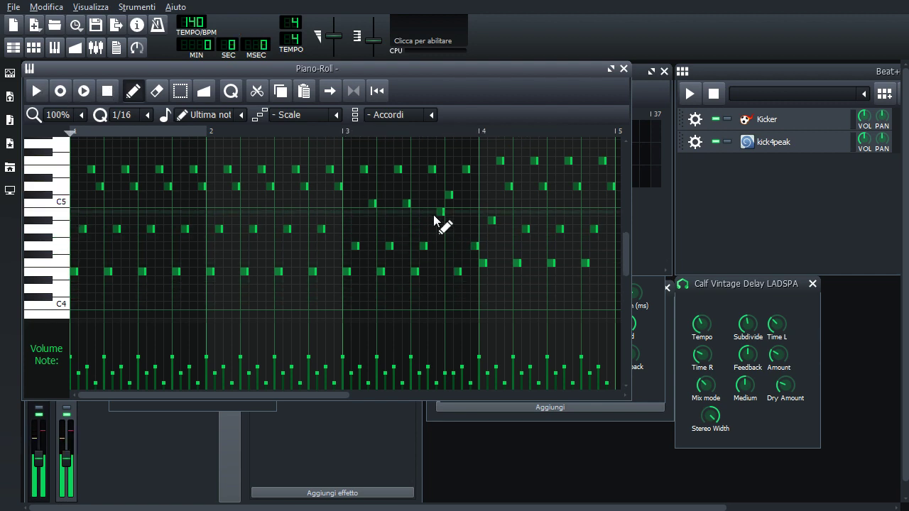
Lower the C#5 in bar 3 to C5 and the B4 before it to E4, and set the C5's velocity to about 74%.
left_click(437, 212)
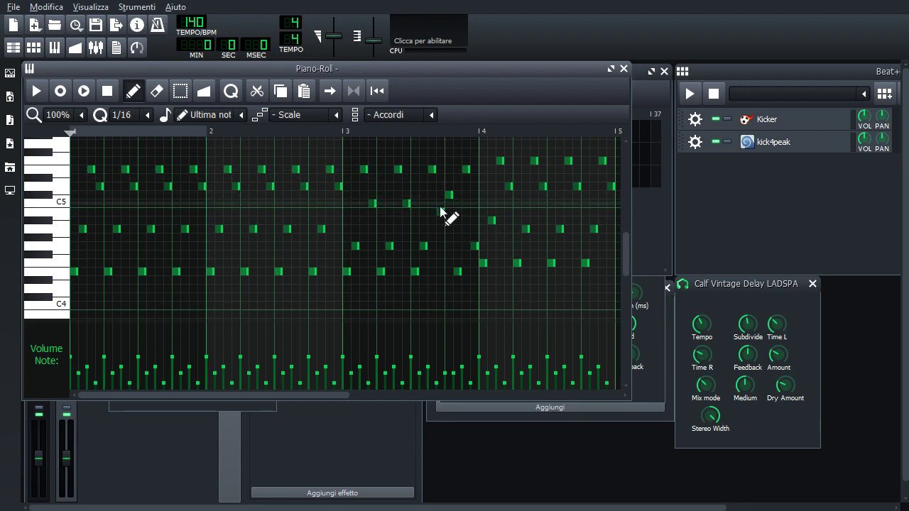
left_click(446, 197)
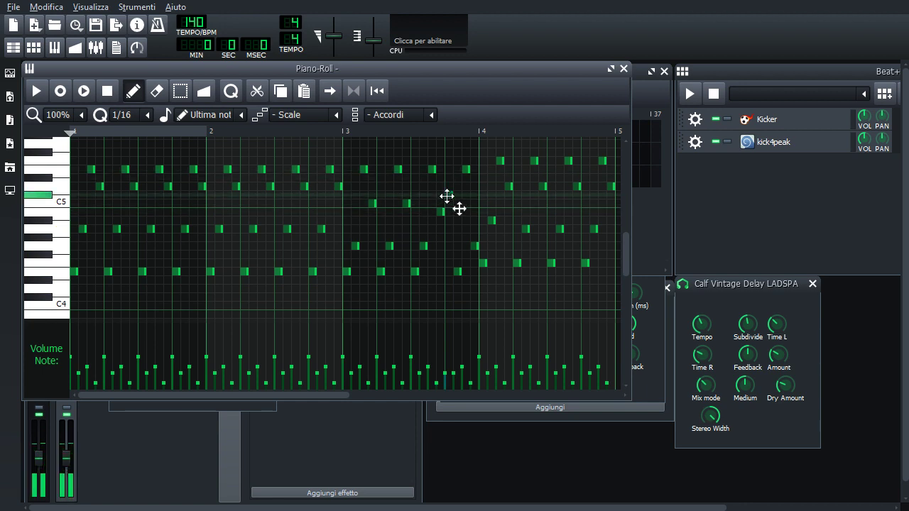
left_click(447, 205)
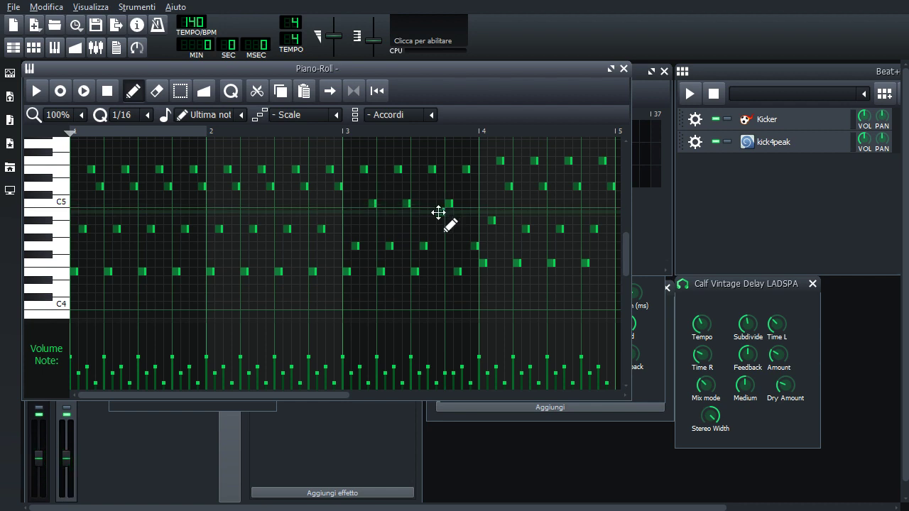
left_click(439, 272)
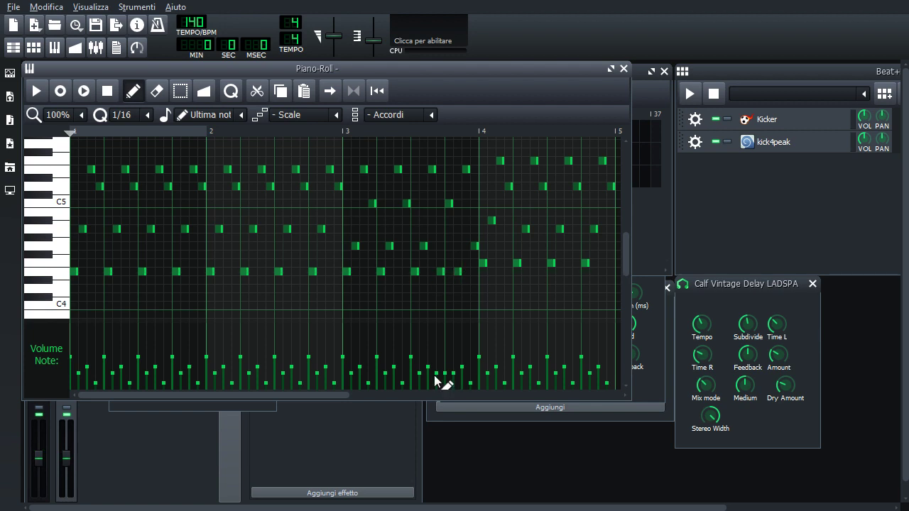
left_click_drag(437, 383, 444, 369)
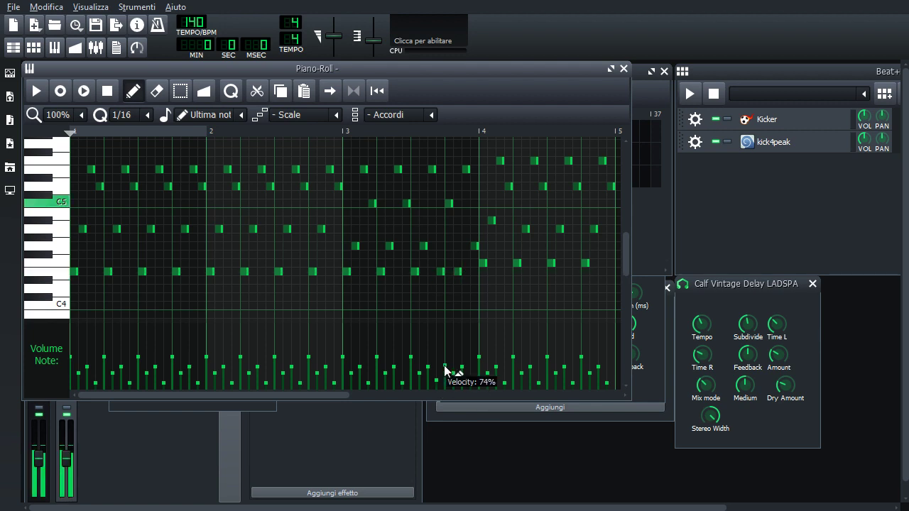
Undo the trial note and velocity edits back to the B4, E4, G4 and G4 ending of bar 3, playing the pattern before and after.
left_click(36, 90)
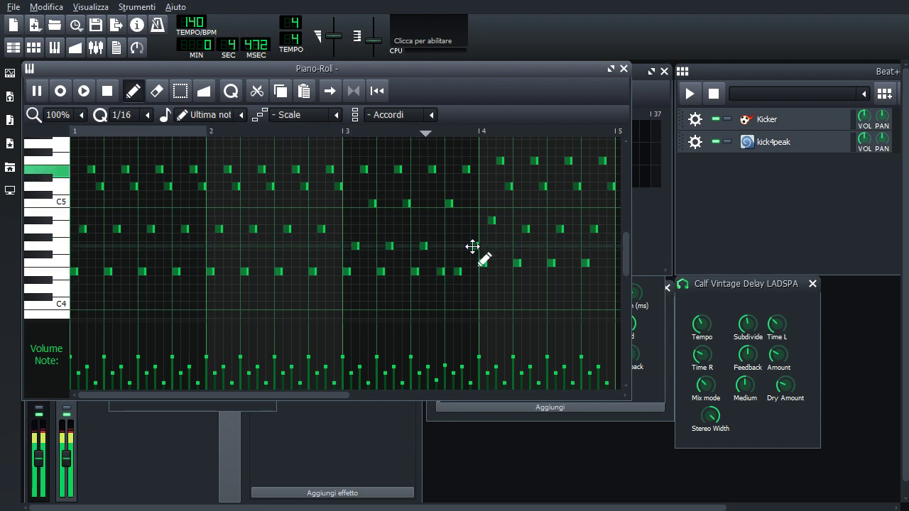
left_click(108, 90)
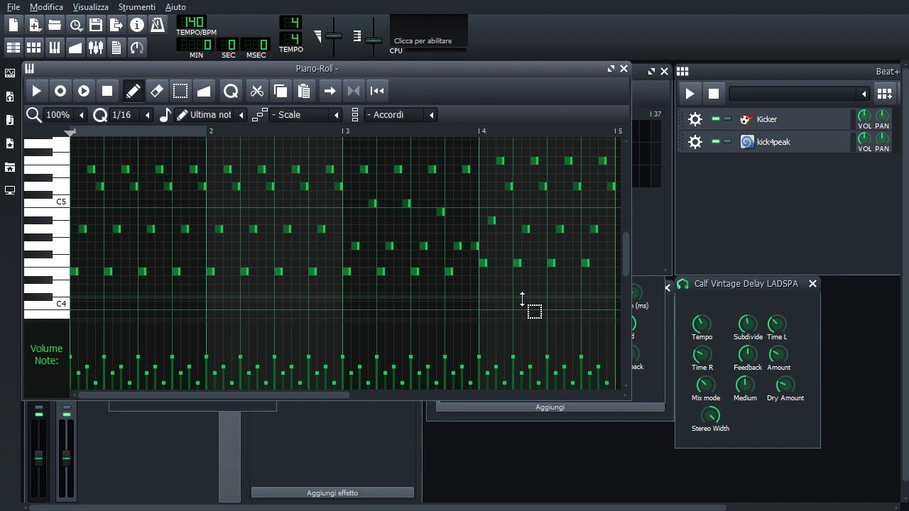
key("ctrl+z")
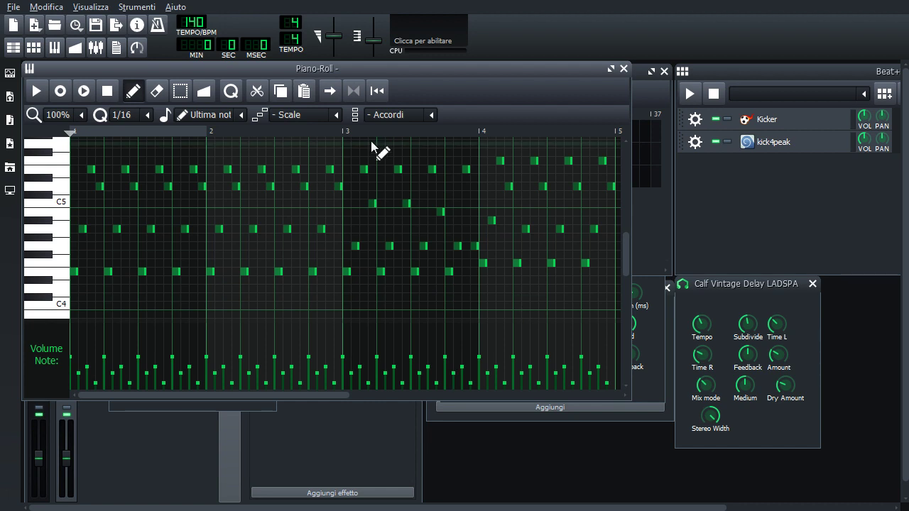
key("space")
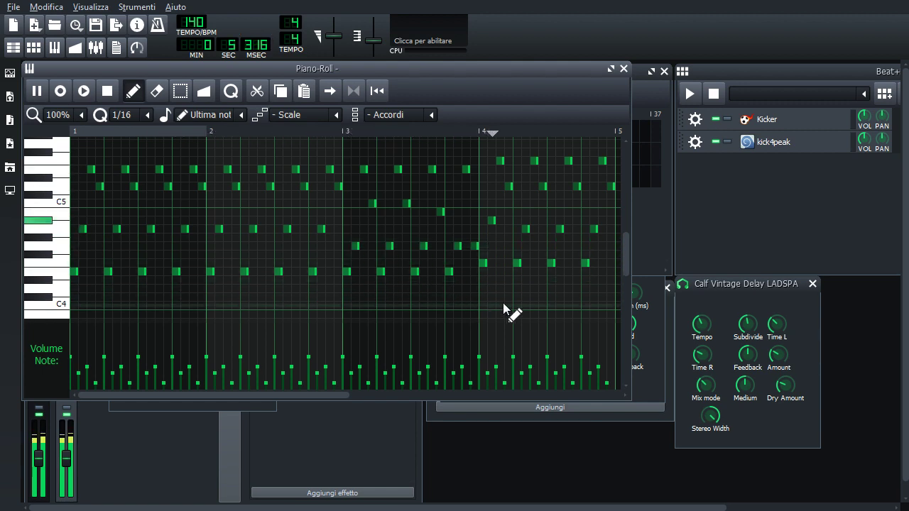
Close the Piano-Roll, set the Song-Editor loop to span bars 9 to 13 and play it.
left_click(623, 69)
left_click(67, 93)
right_click(375, 114)
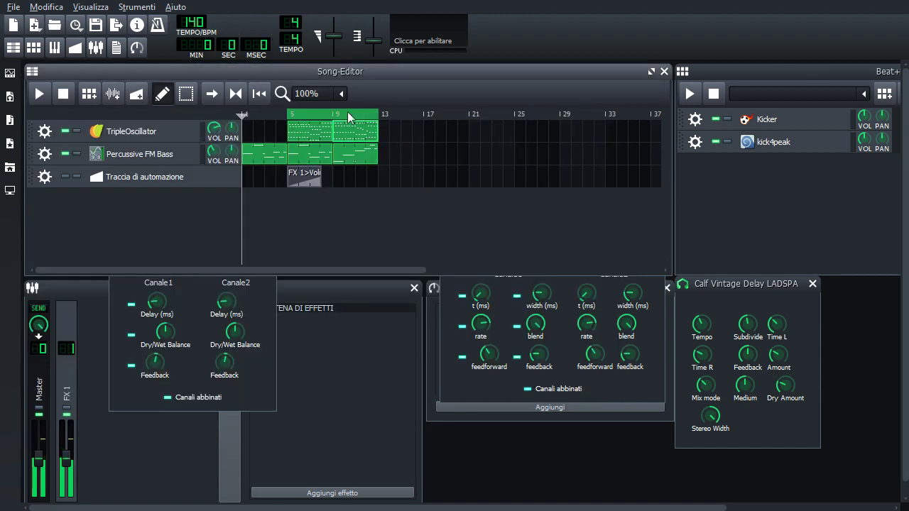
right_click(330, 113)
left_click(39, 95)
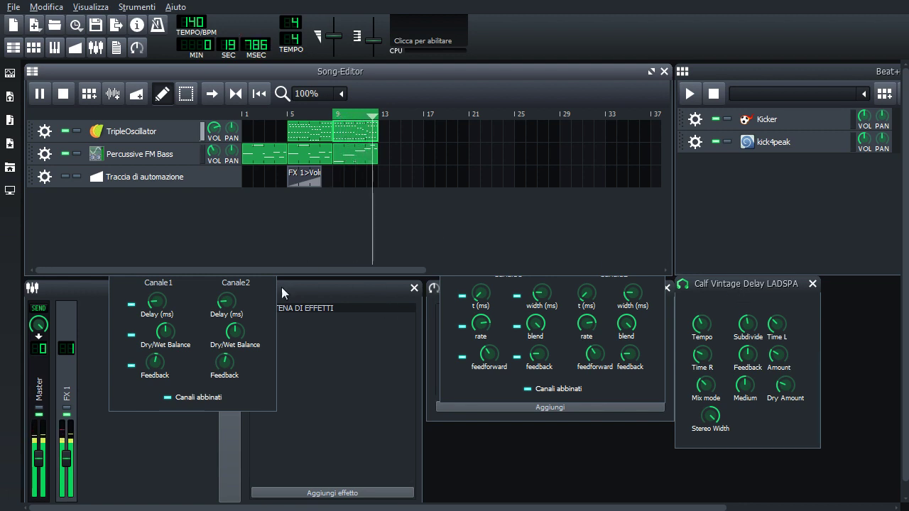
Adjust the open Feedback Delay Line's delay and add a second Feedback Delay Line to the TripleOscillator's effect chain.
left_click_drag(241, 267, 345, 278)
left_click_drag(273, 318, 272, 316)
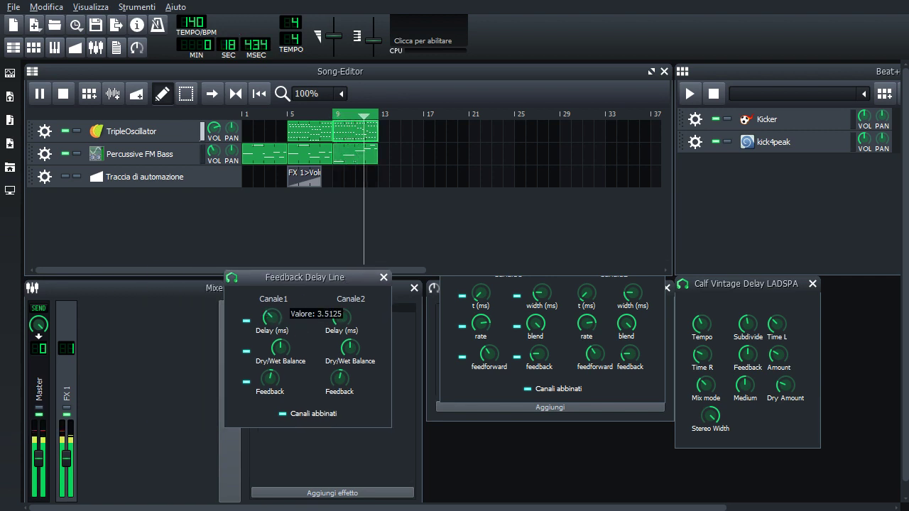
left_click(178, 135)
left_click(408, 264)
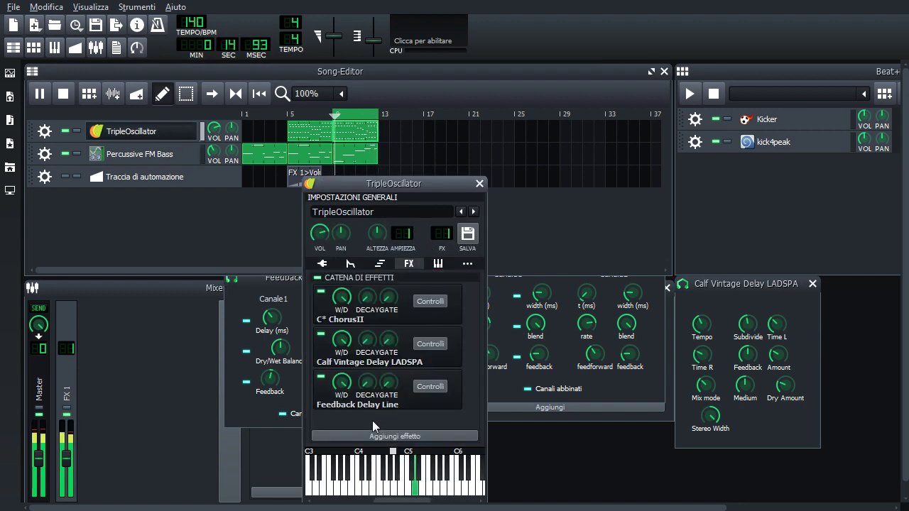
left_click(392, 435)
type("feed")
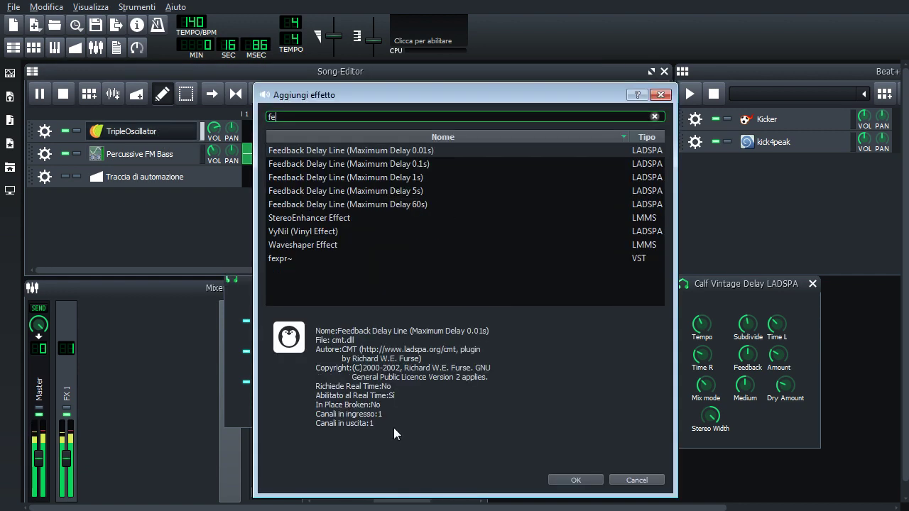
left_click(576, 480)
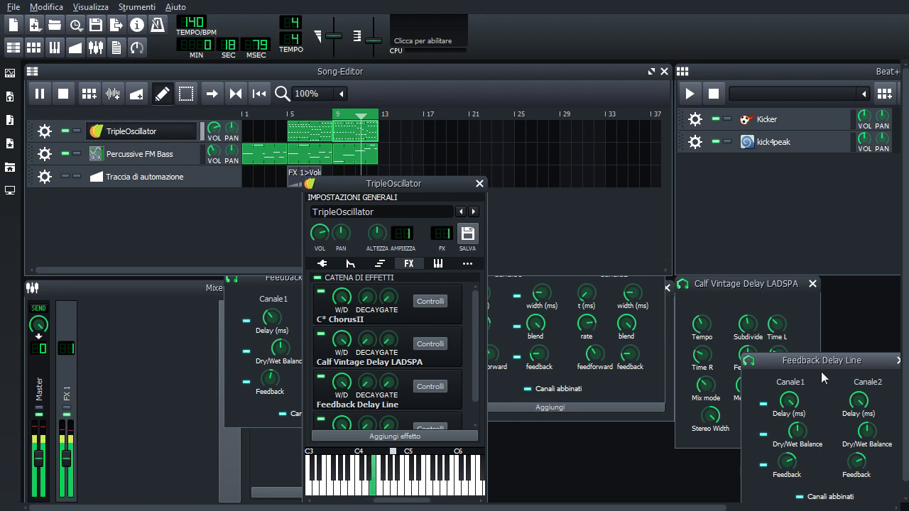
Lower the feedback and the delay time of the newly added Feedback Delay Line.
left_click_drag(821, 371, 605, 229)
left_click_drag(572, 326, 573, 341)
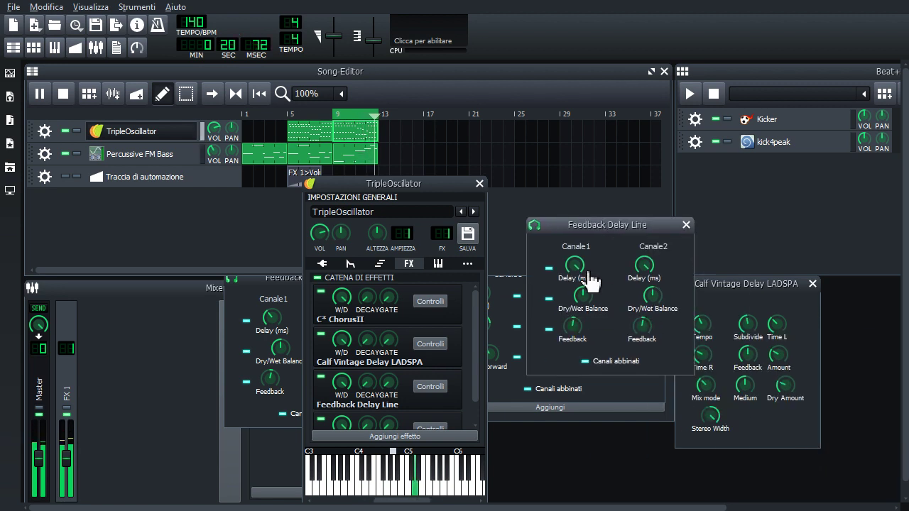
mouse_move(578, 266)
left_mouse_down()
mouse_move(578, 287)
mouse_move(574, 259)
left_mouse_up()
Bring the first Feedback Delay Line forward and readjust the delay times of both delay lines against each other.
left_click(283, 278)
left_click_drag(283, 277, 460, 204)
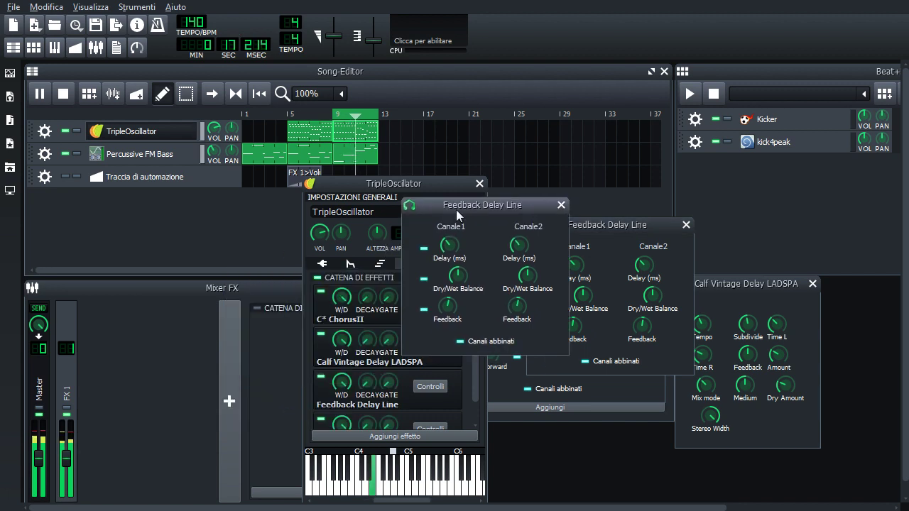
left_click_drag(450, 245, 450, 241)
left_click(604, 227)
left_click_drag(573, 265, 577, 265)
left_click(517, 269)
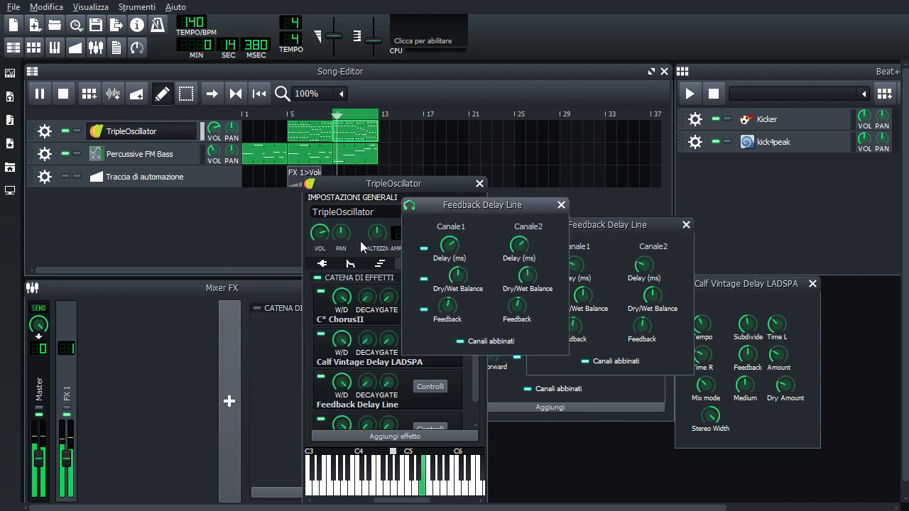
Adjust oscillator 1's detuning in the TripleOscillator and give oscillators 1 and 2 triangle waves.
left_click(322, 263)
left_click(380, 359)
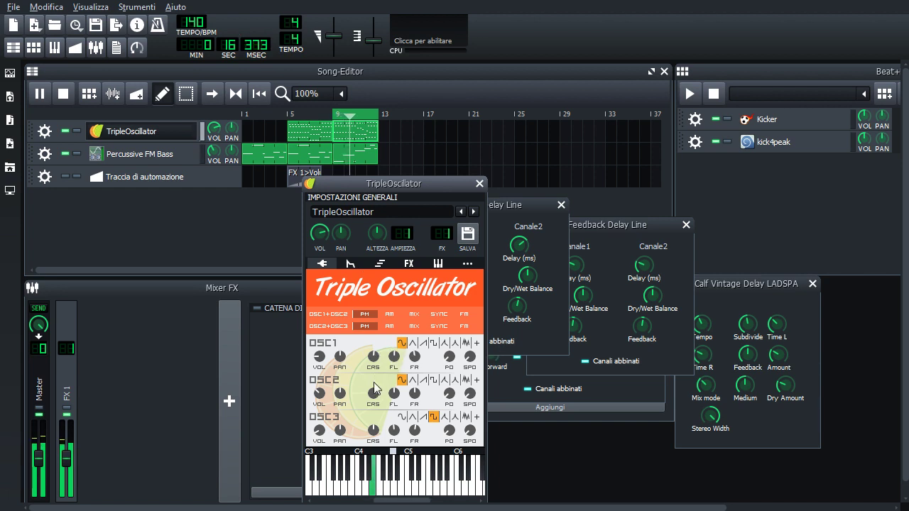
left_click_drag(379, 357, 379, 356)
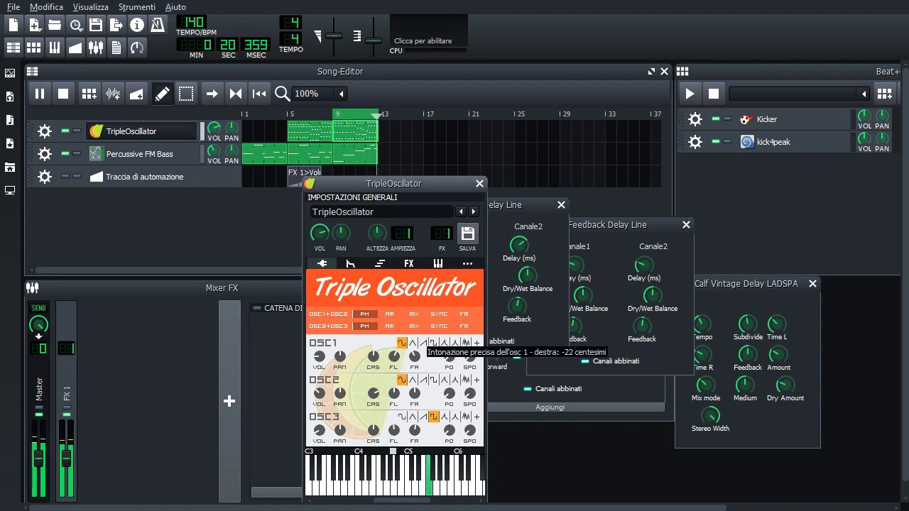
left_click(414, 342)
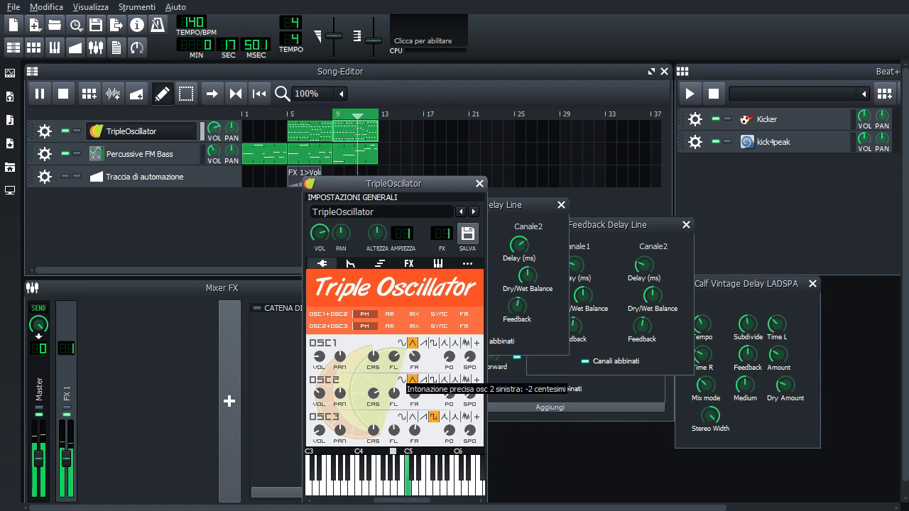
Set oscillator 2's coarse detuning to -12.
double_click(375, 394)
type("-12")
key("Return")
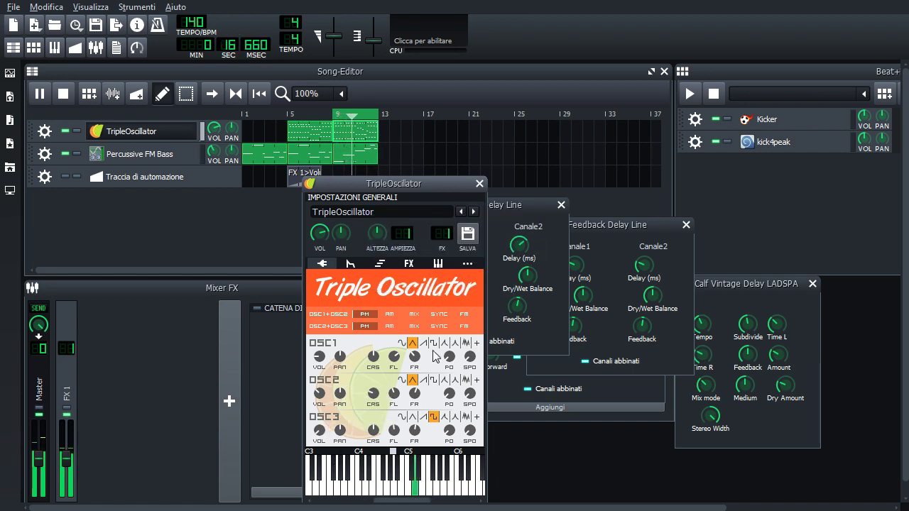
Open the controls of the lead's Calf Vintage Delay and lower its Time R, Time L and Subdivide settings.
left_click(409, 263)
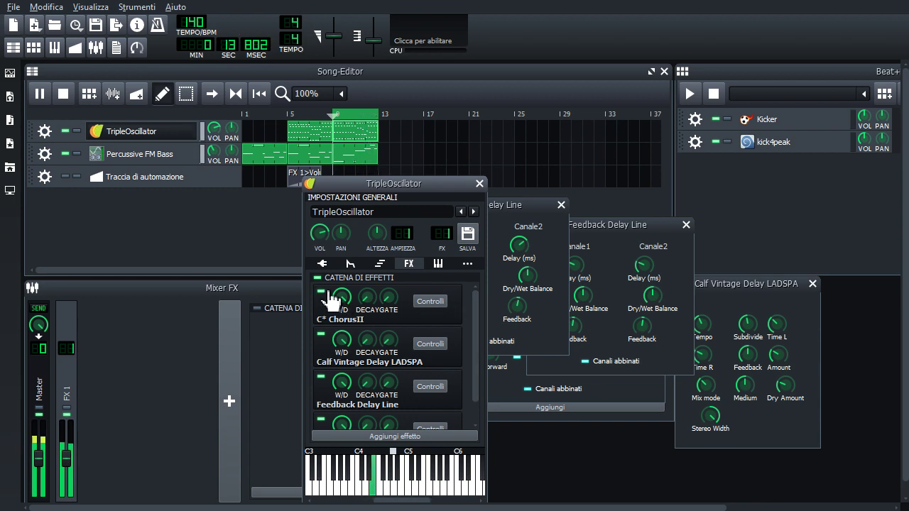
scroll(476, 329, "down", 1)
left_click(430, 327)
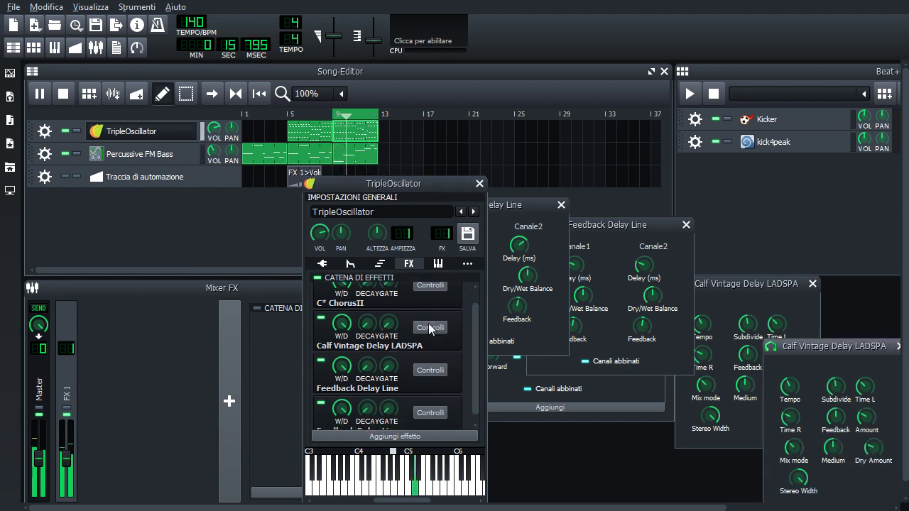
left_click_drag(804, 345, 585, 233)
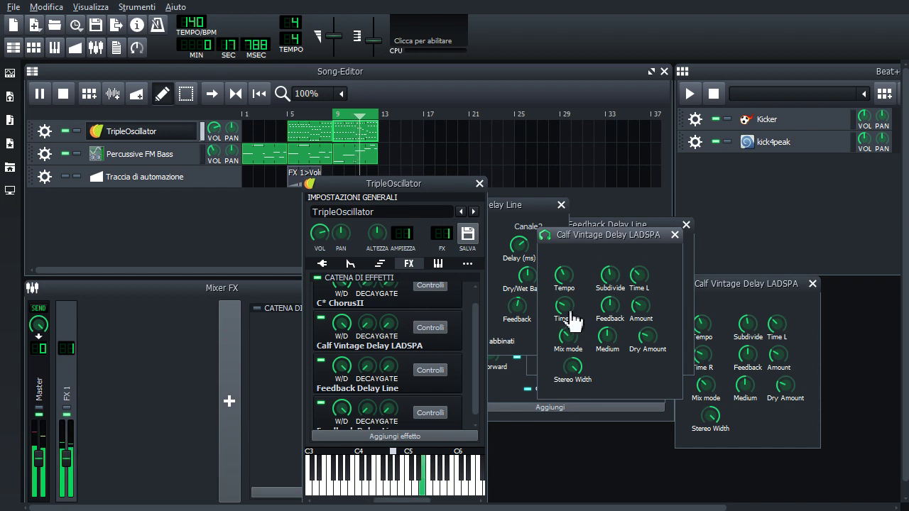
scroll(643, 282, "down", 1)
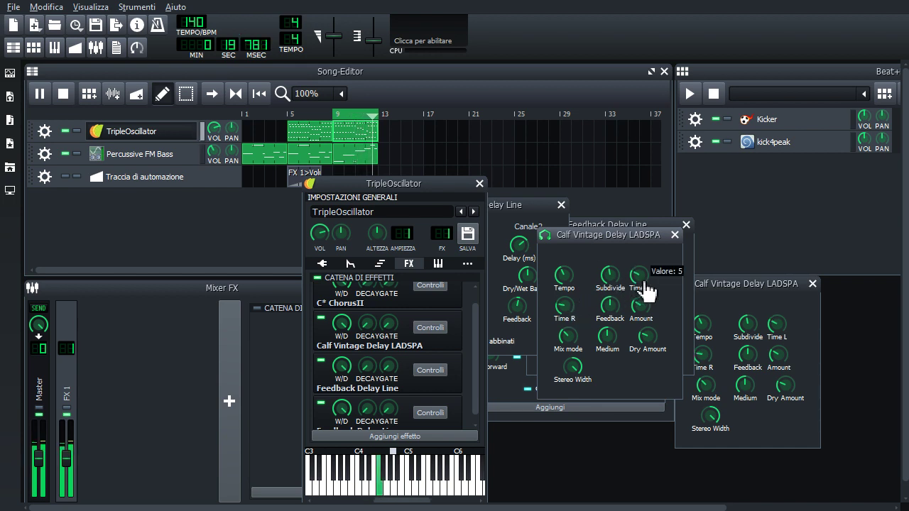
scroll(646, 288, "down", 1)
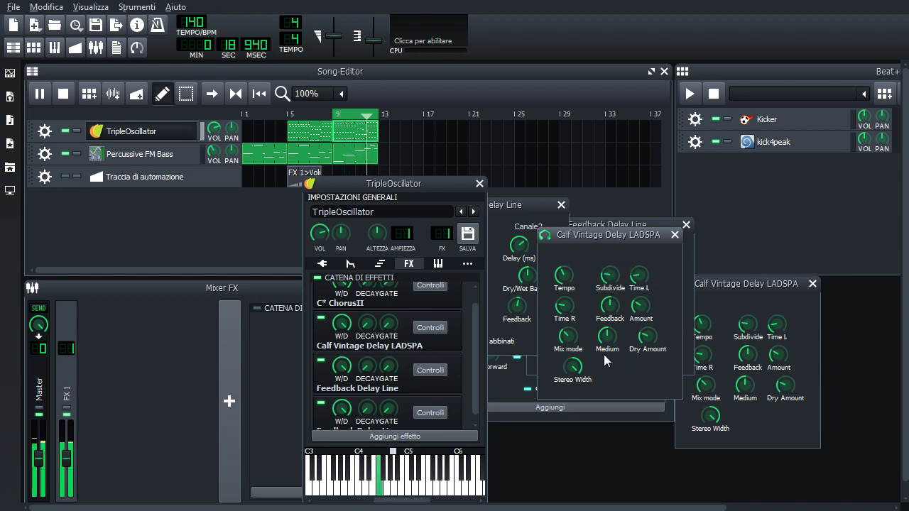
Try another mix mode on the Calf Vintage Delay, restore it, and lower the stereo width to about -0.53.
scroll(650, 287, "down", 1)
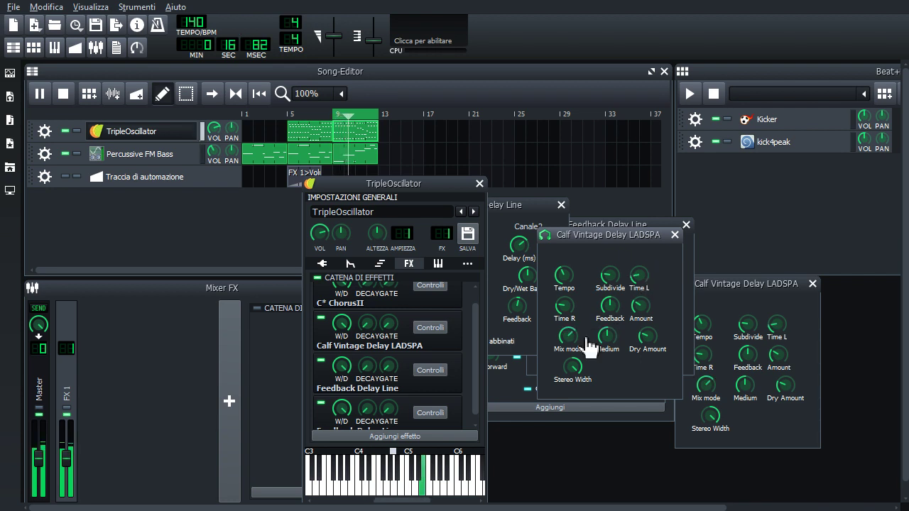
scroll(587, 343, "down", 1)
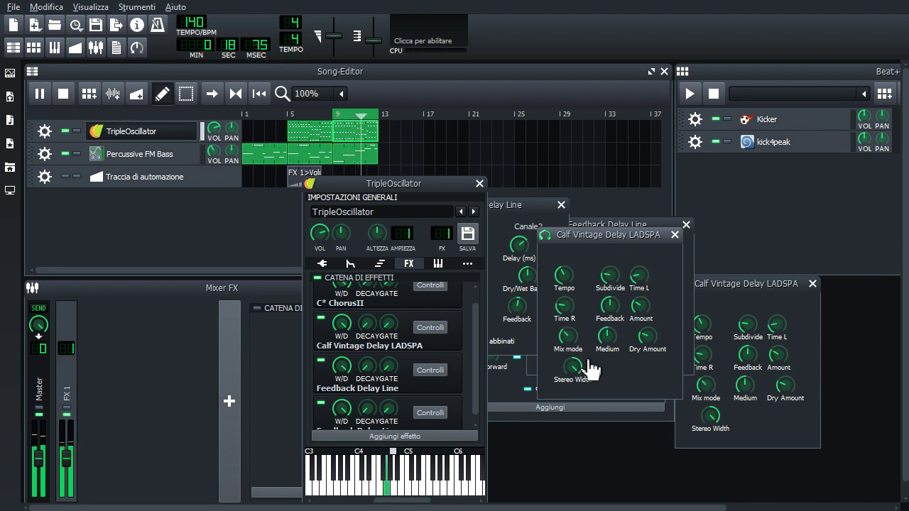
left_click_drag(580, 368, 579, 421)
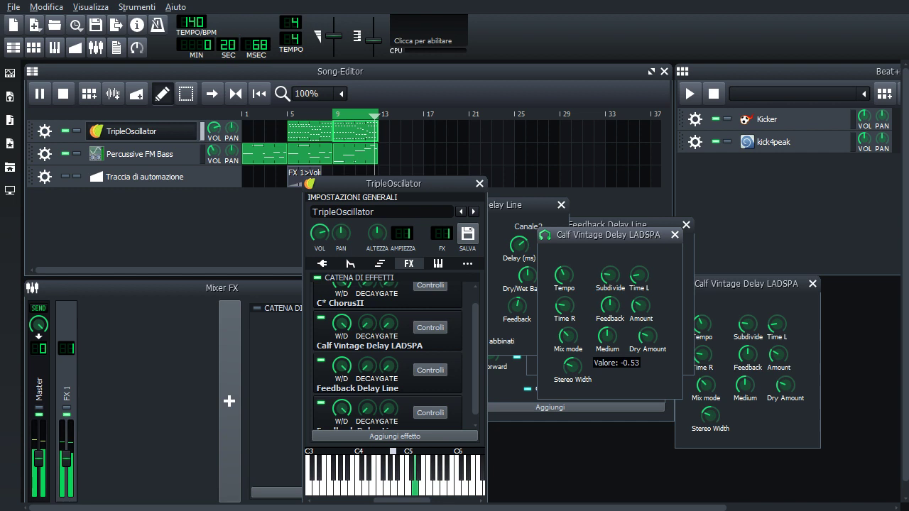
Set the Calf Vintage Delay's amount to about 1.6 and its dry amount to about 0.63.
left_click(648, 337)
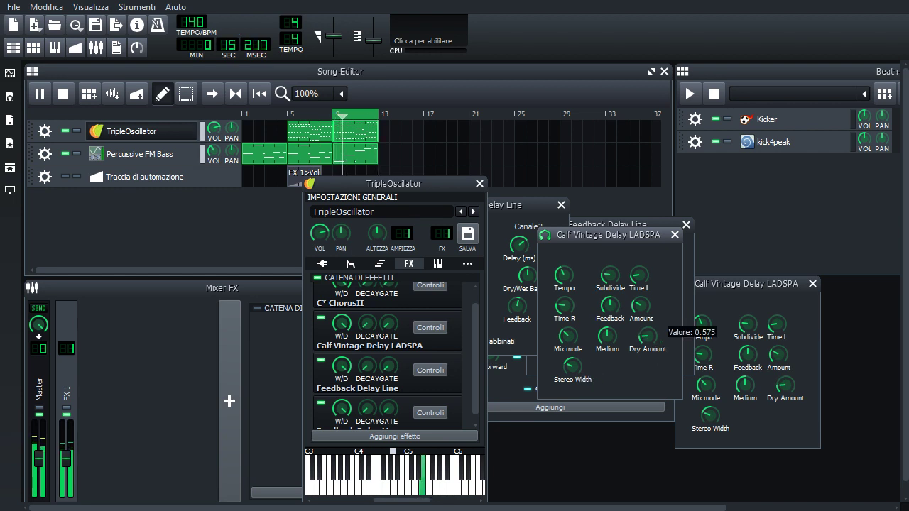
left_click(640, 306)
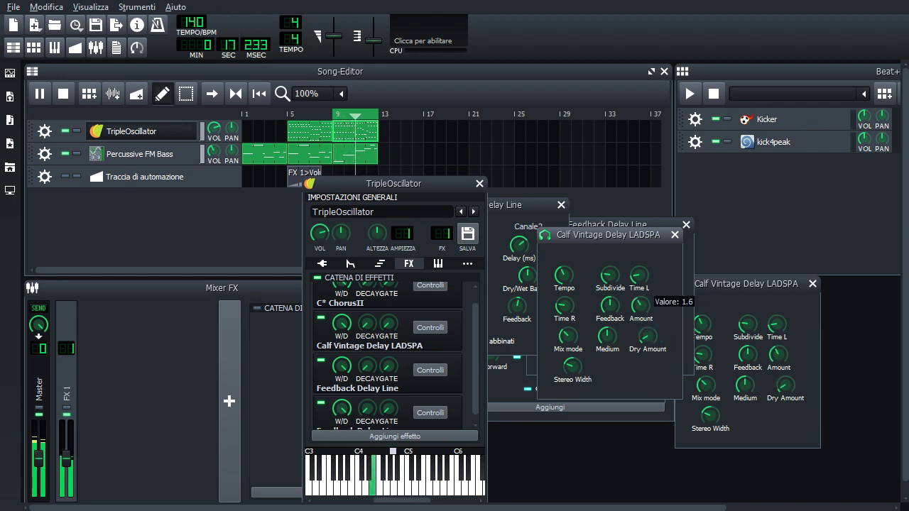
left_click_drag(647, 338, 648, 335)
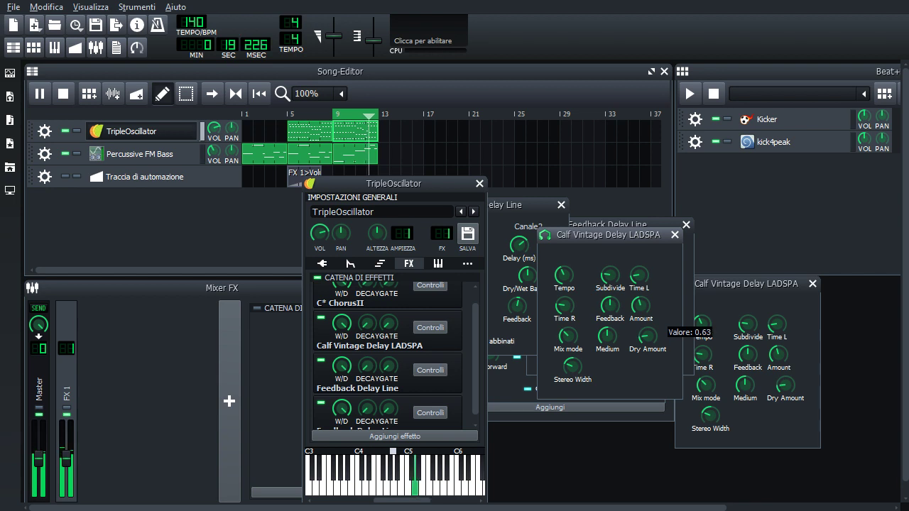
scroll(475, 309, "up", 1)
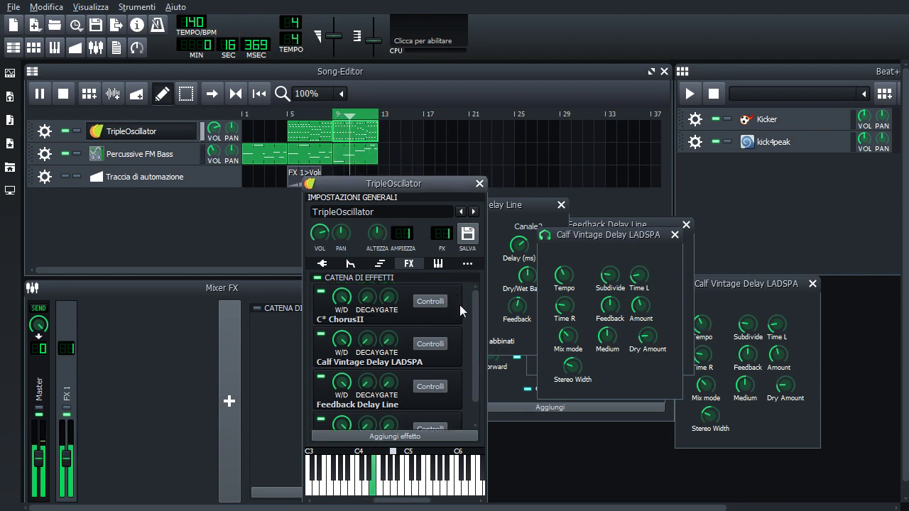
Turn off Song-Editor looping so playback continues past bar 13, and reopen the TripleOscillator's window.
left_click(236, 97)
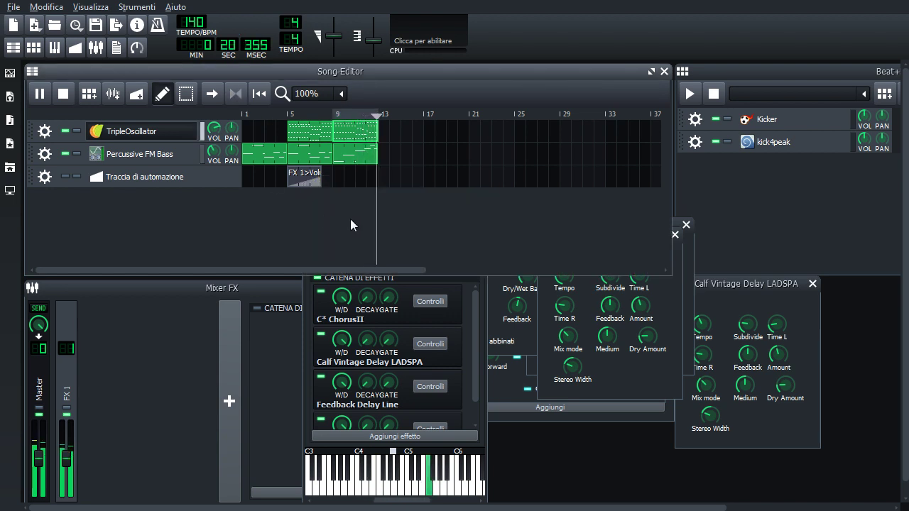
left_click(160, 132)
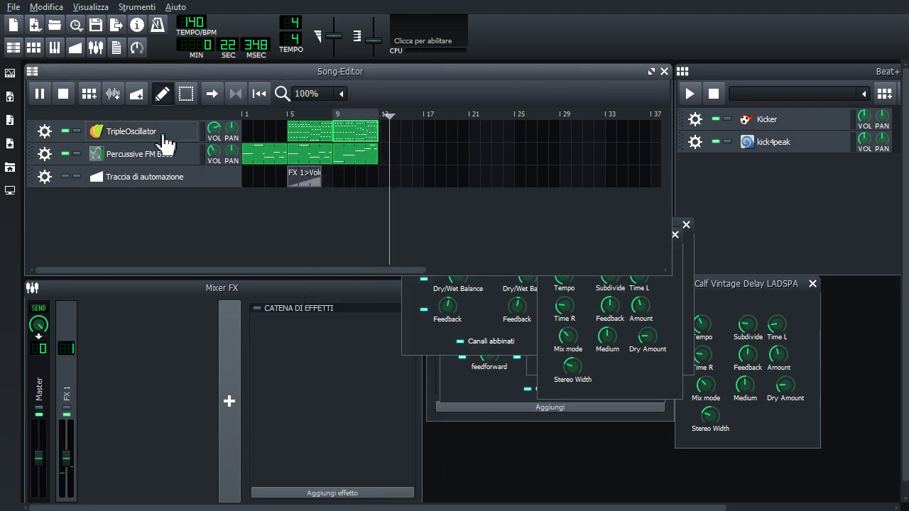
left_click(177, 132)
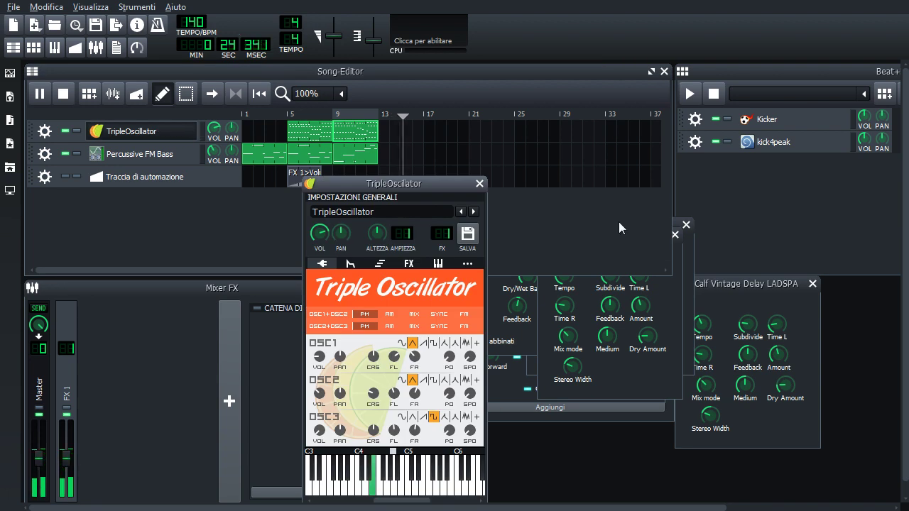